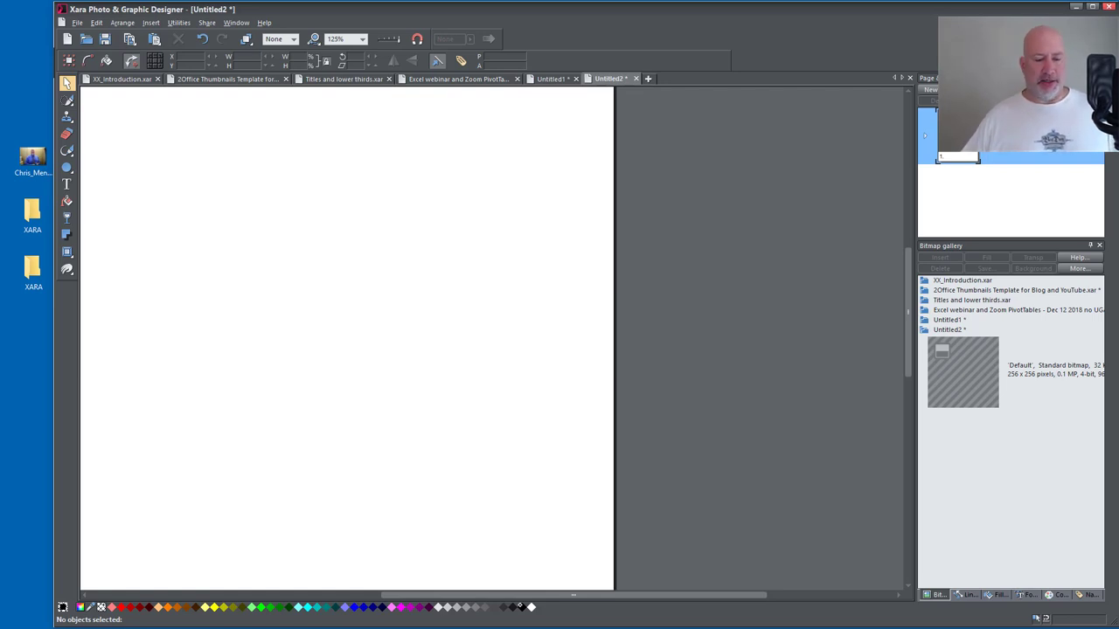
- Switch to Chrome, view the YouTube channel page, then return to the LinkedIn profile
key("alt+Tab")
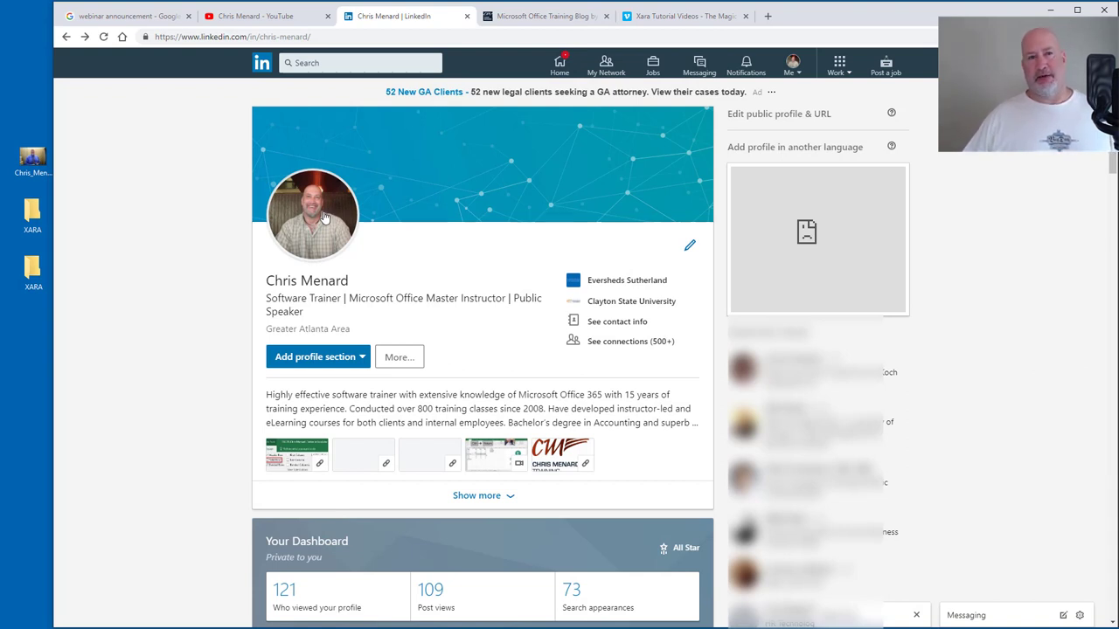
left_click(271, 17)
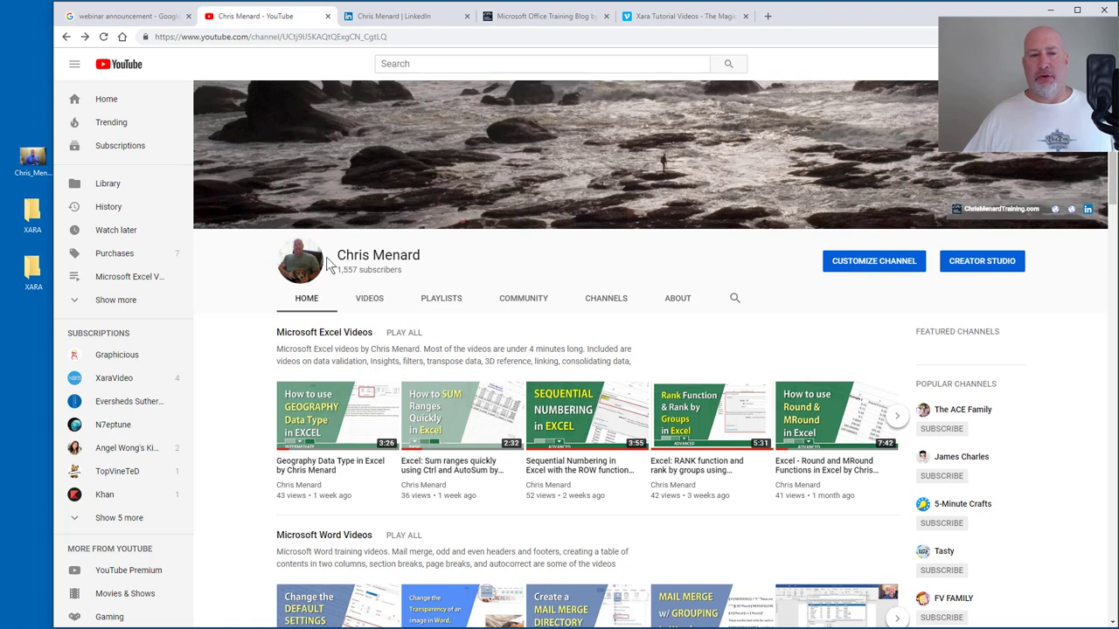
left_click(400, 19)
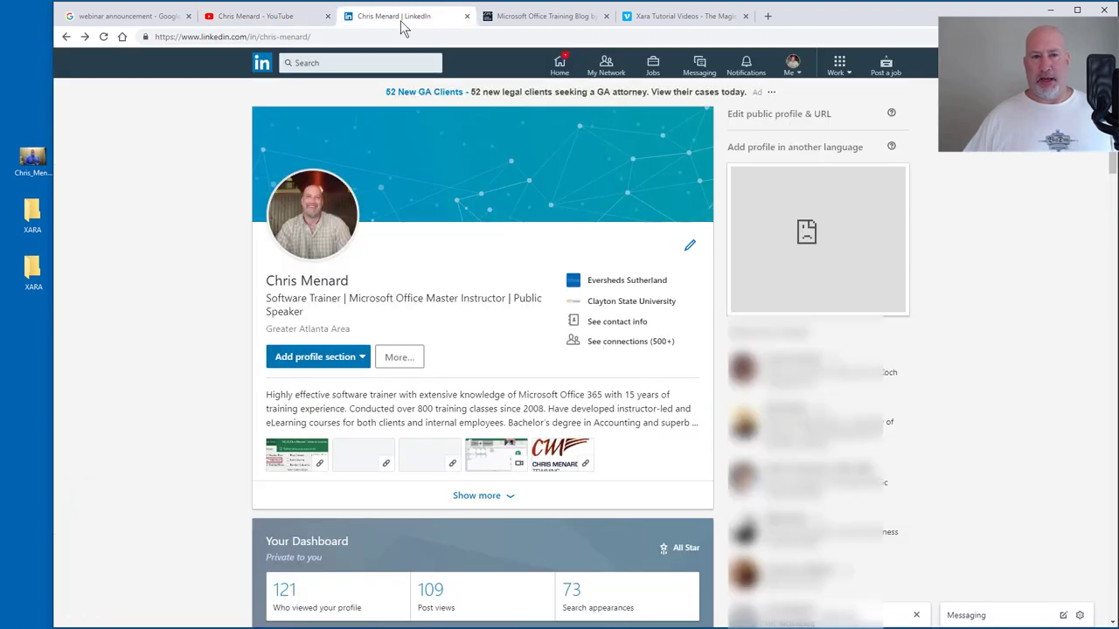
- Browse webinar announcement images, previewing the marketing metrics and ICH E6 Gap Analysis examples, then minimize Chrome
left_click(154, 18)
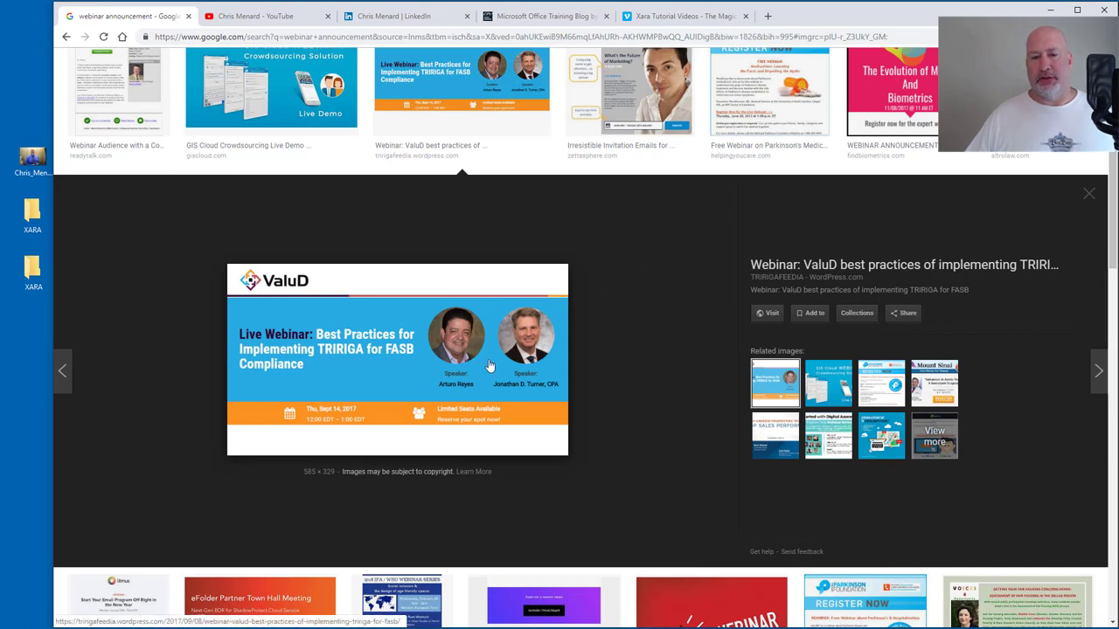
scroll(559, 327, "up", 4)
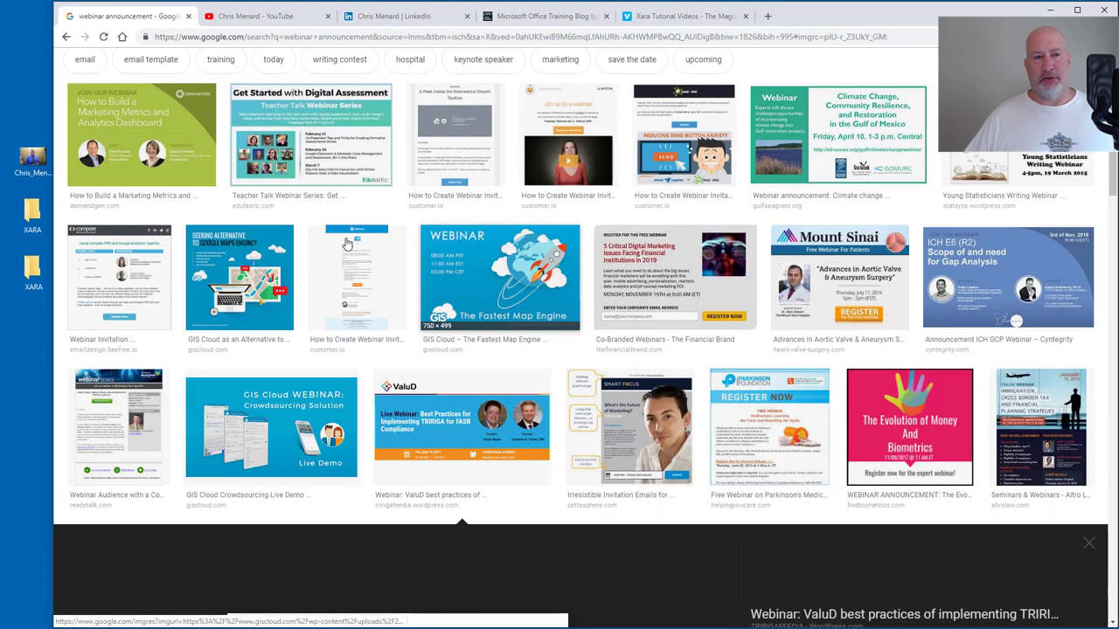
left_click(173, 153)
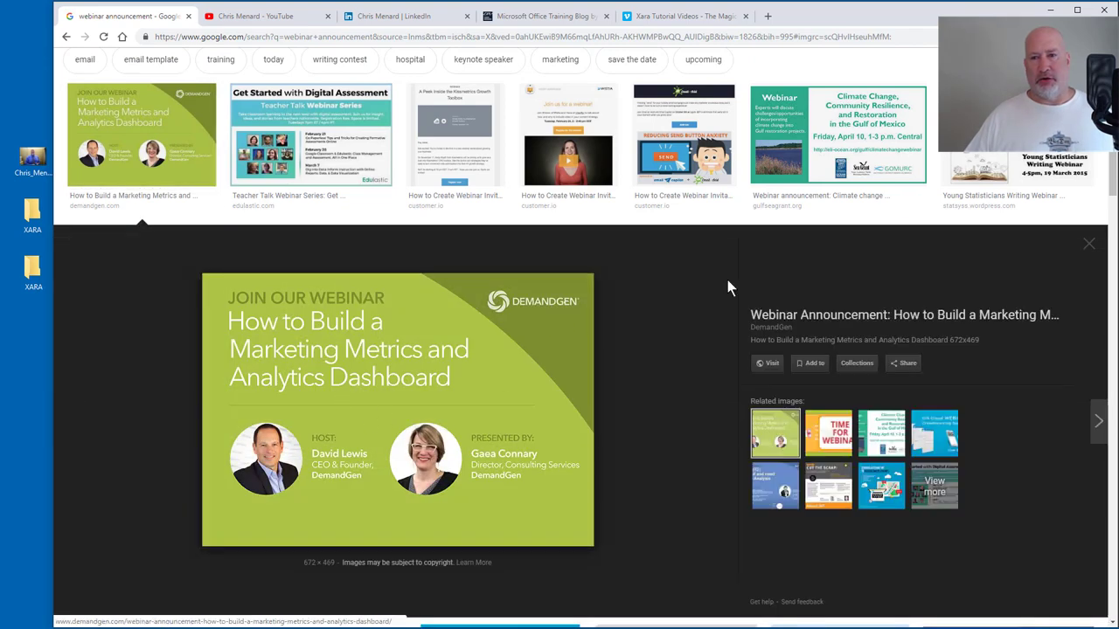
scroll(786, 297, "down", 2)
scroll(1049, 483, "down", 1)
left_click(1003, 484)
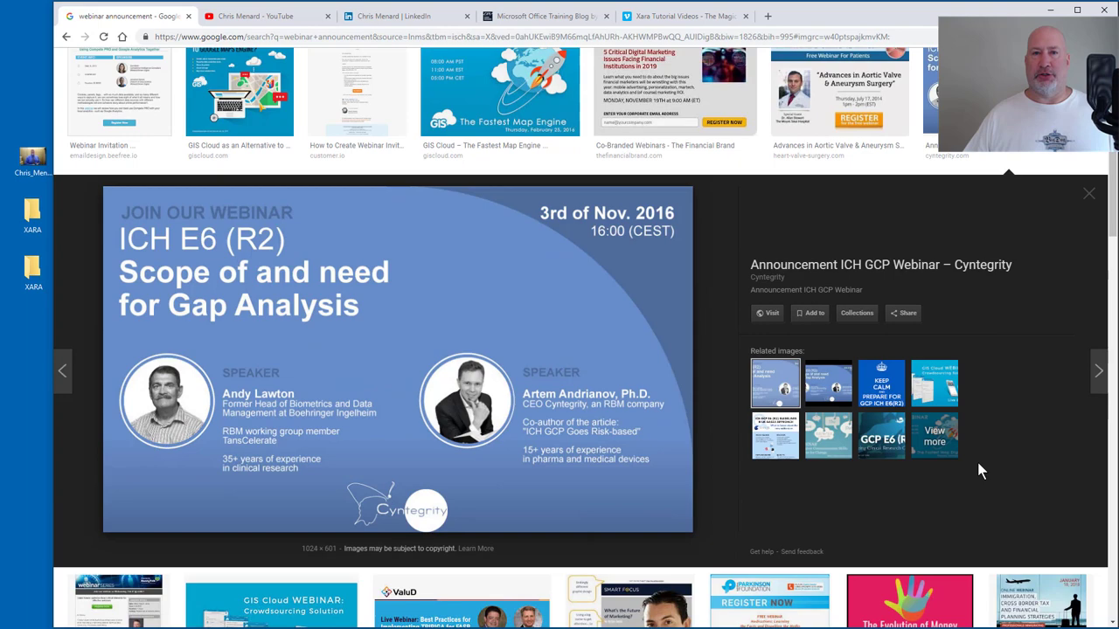
left_click(1055, 11)
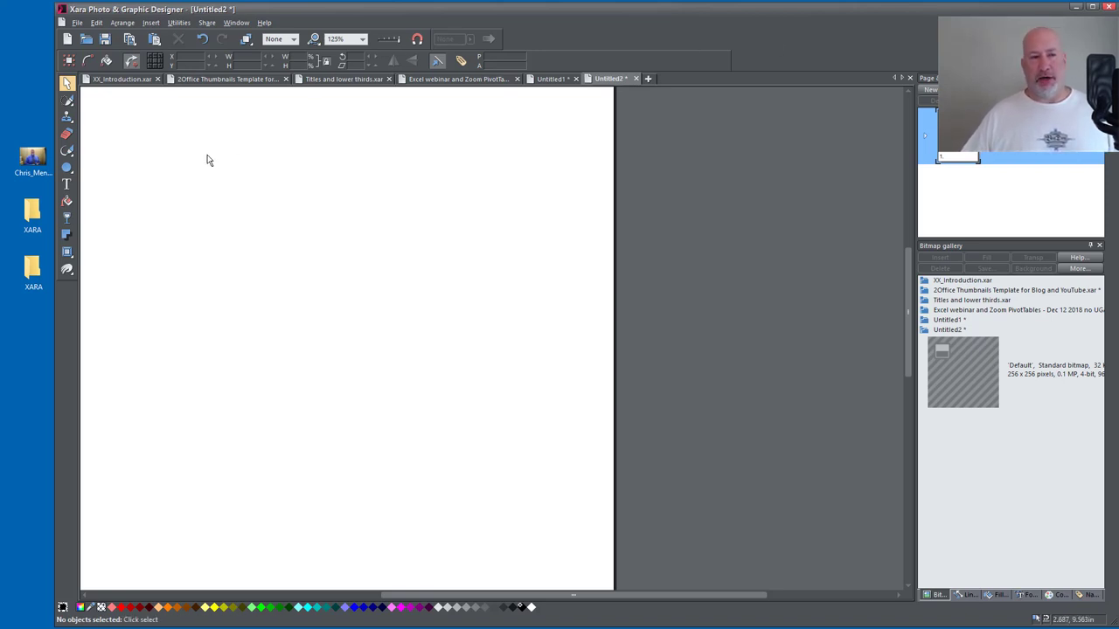
- Drop the headshot file onto Untitled2, import it at original resolution, and enlarge it
left_click(78, 22)
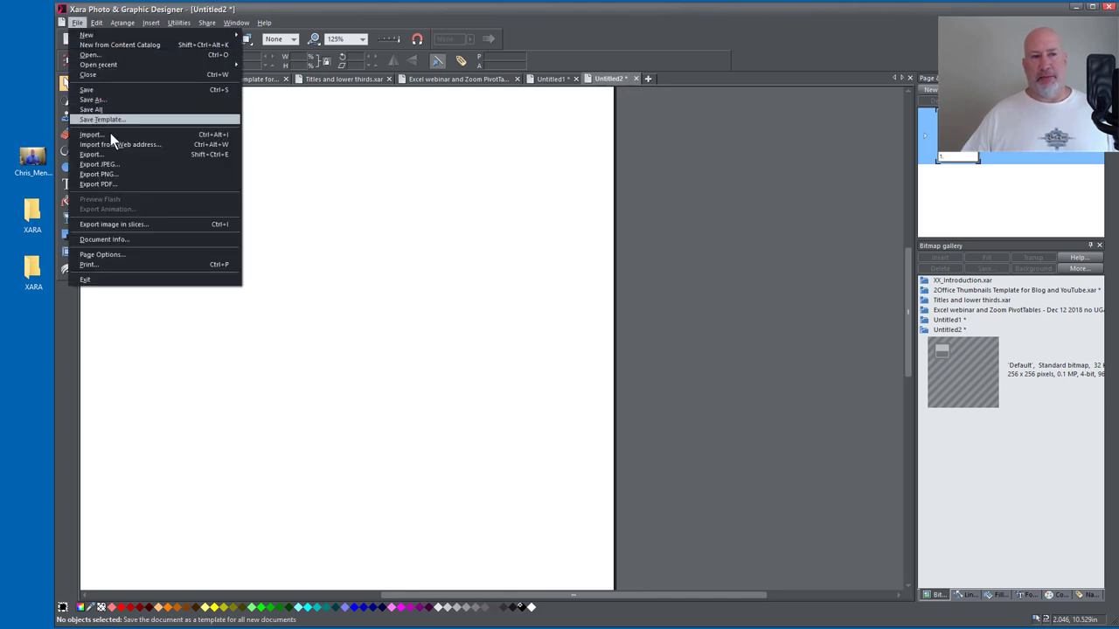
left_click(80, 25)
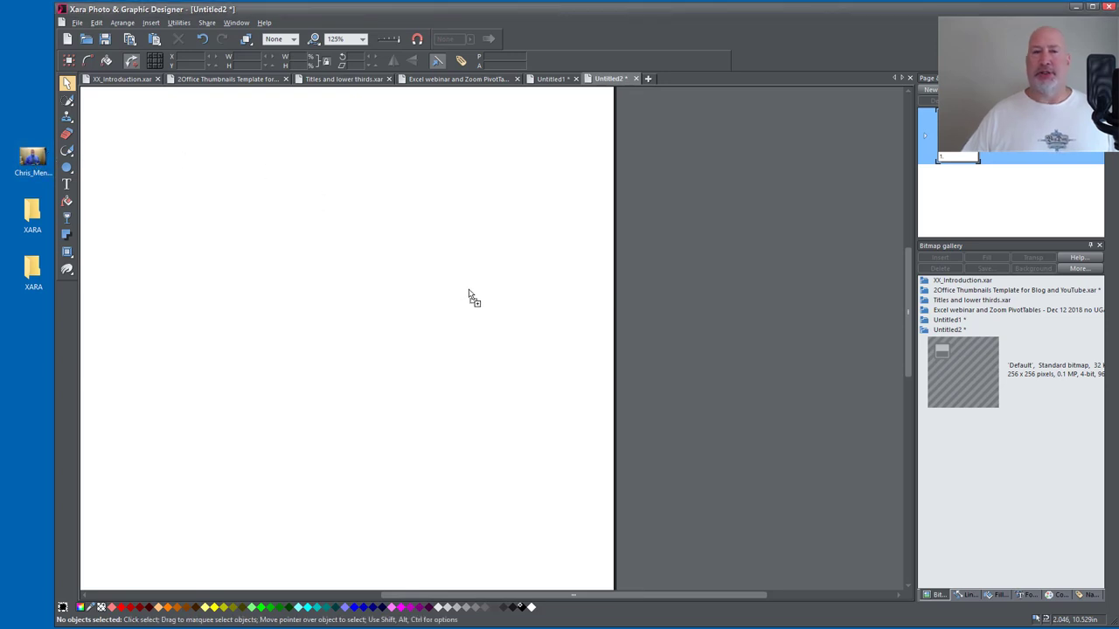
left_click_drag(468, 295, 468, 294)
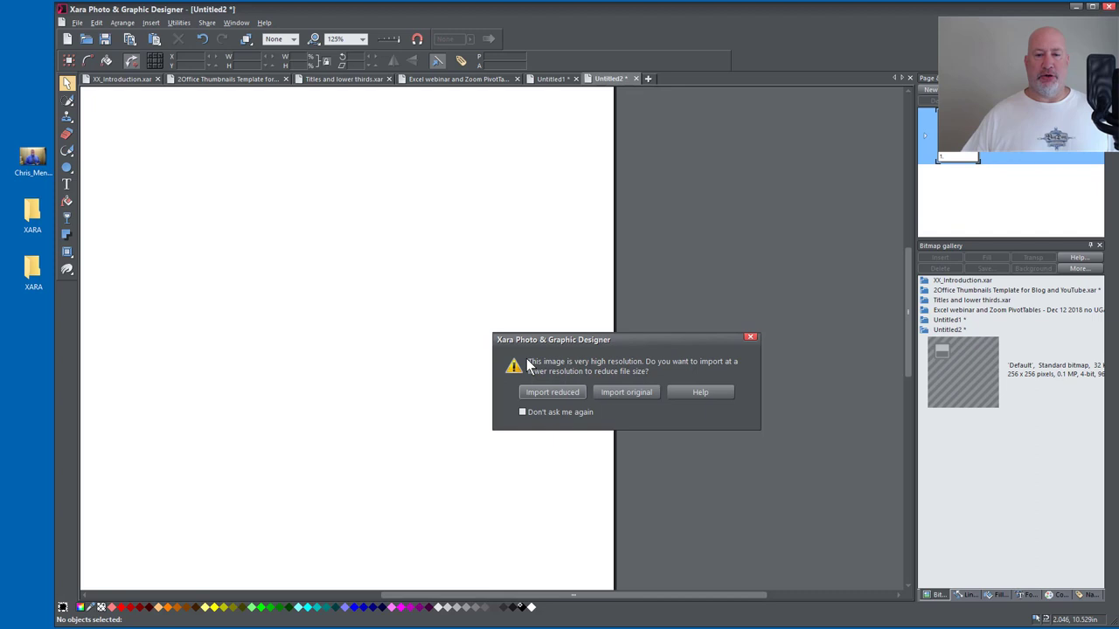
left_click(616, 393)
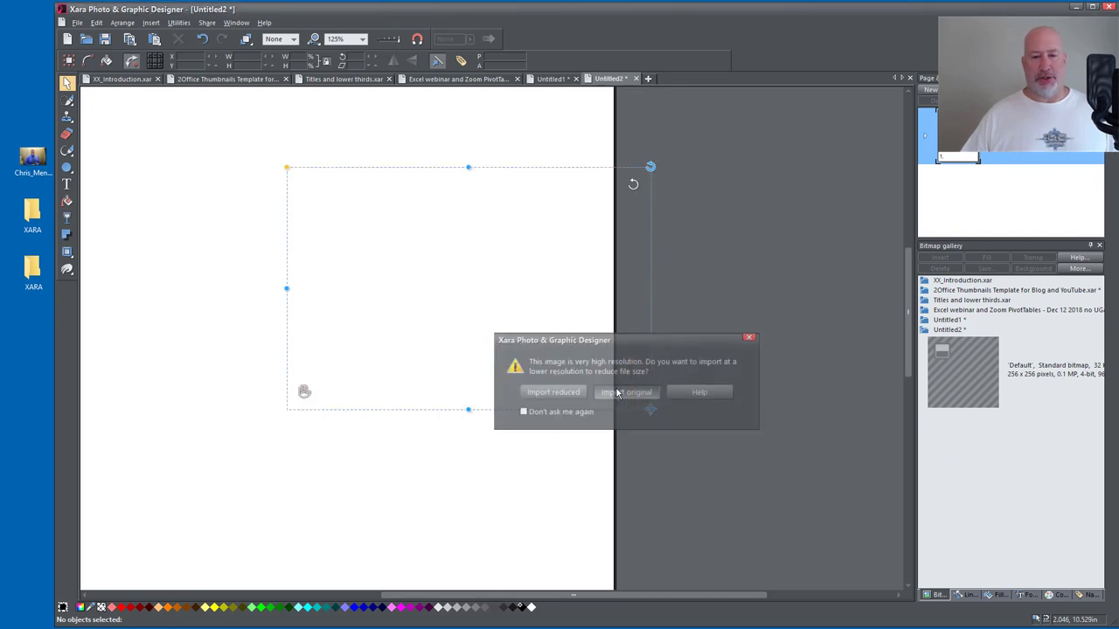
left_click_drag(650, 408, 687, 459)
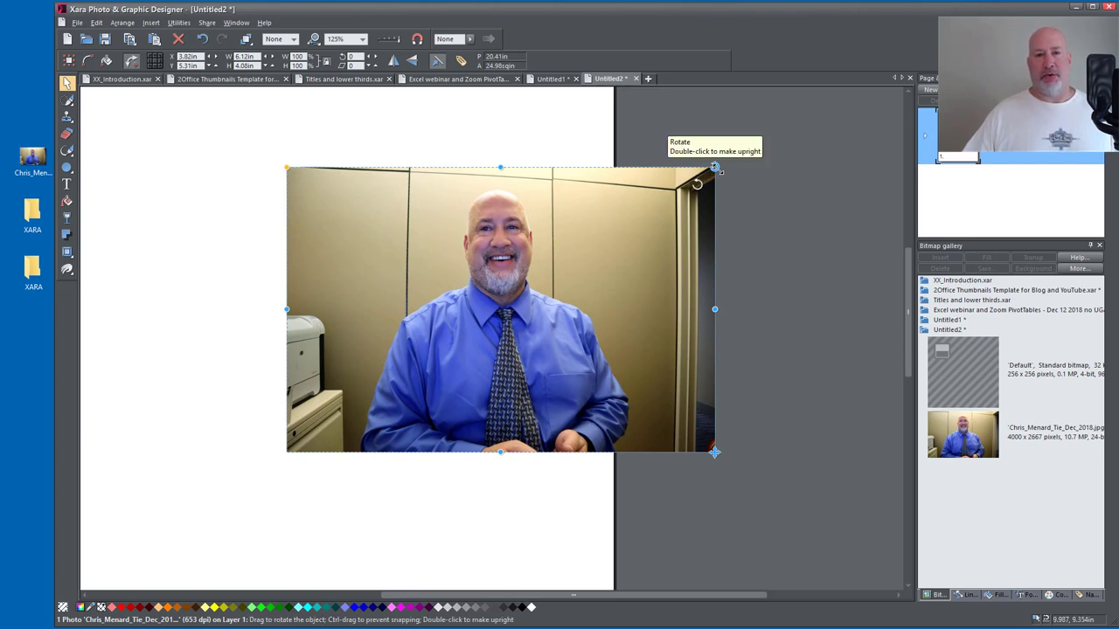
- Enlarge the headshot to 8.08 × 5.38 in and shift it up and left on the page
left_click_drag(715, 166, 679, 189)
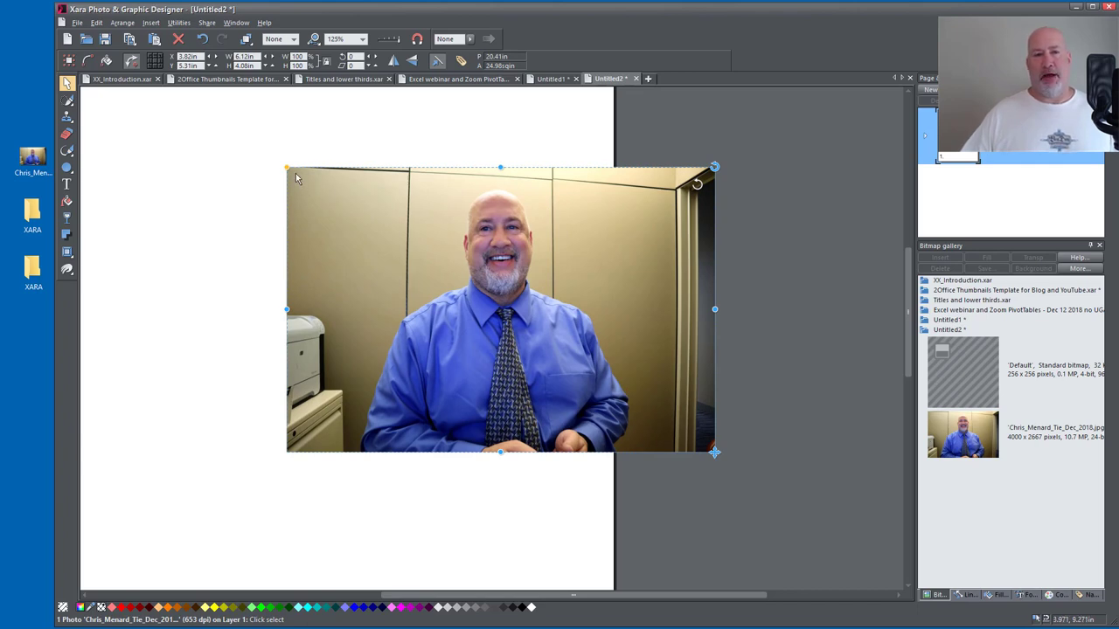
left_click_drag(287, 168, 275, 144)
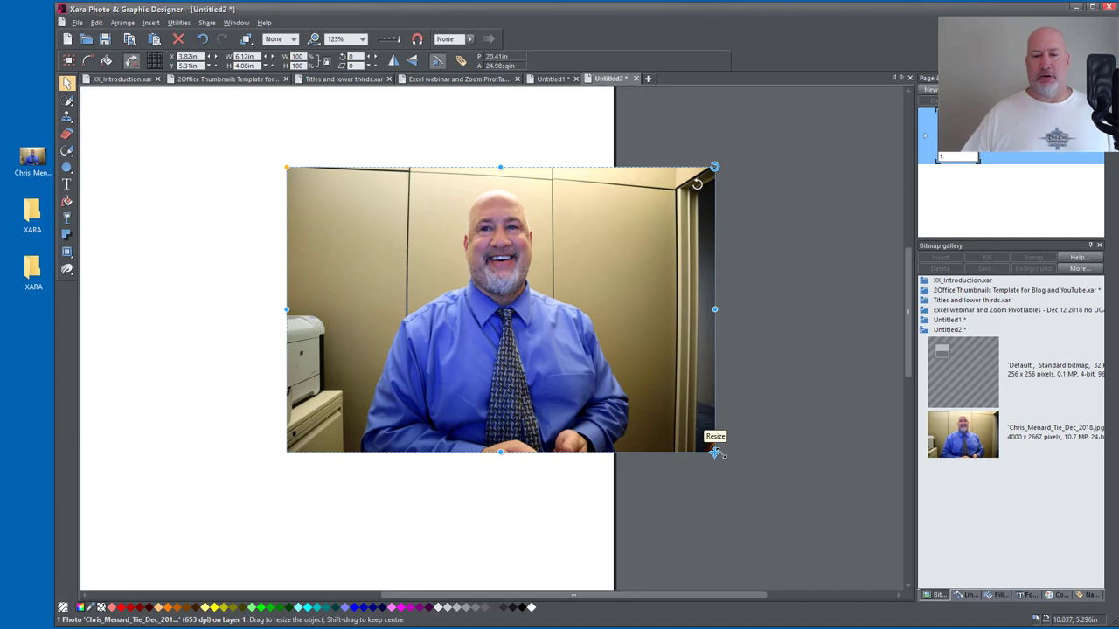
left_click_drag(715, 452, 795, 506)
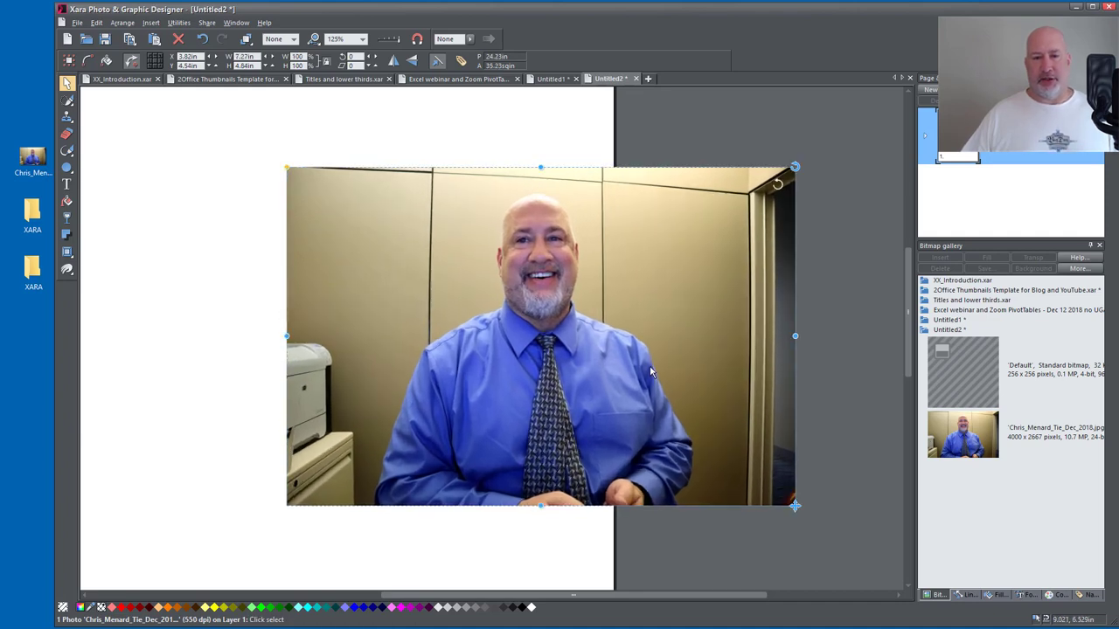
left_click_drag(650, 372, 594, 317)
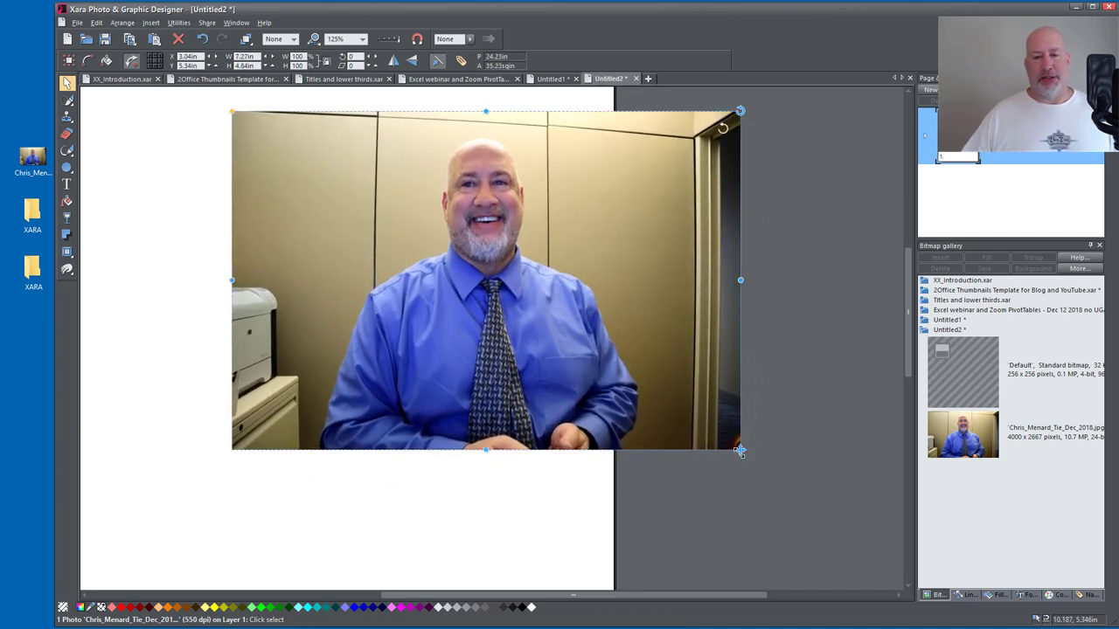
left_click_drag(739, 451, 796, 487)
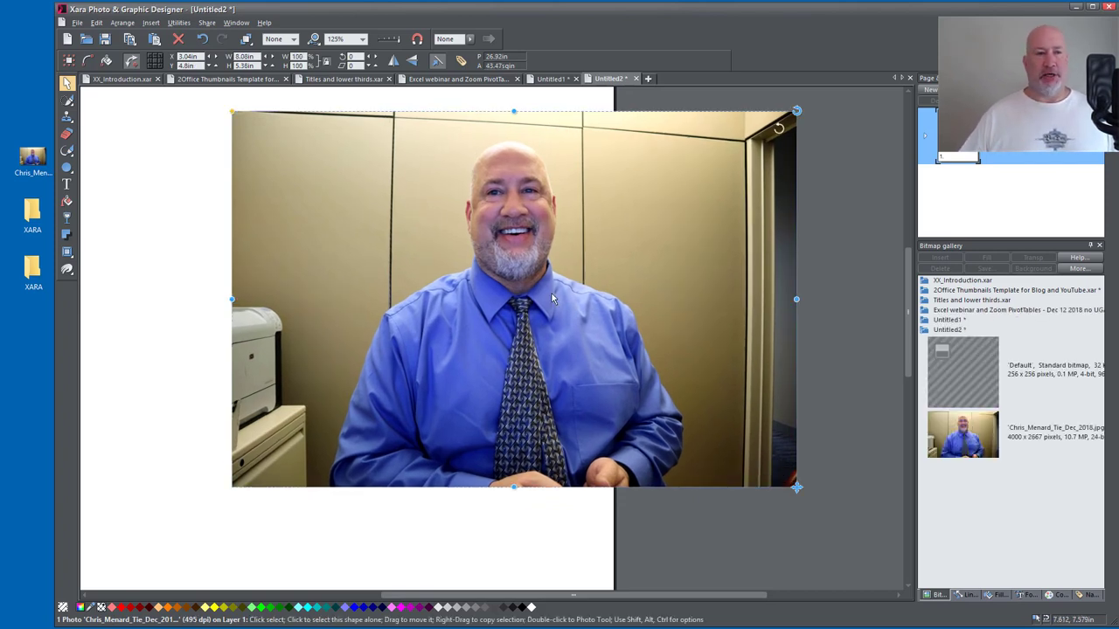
left_click_drag(551, 299, 552, 311)
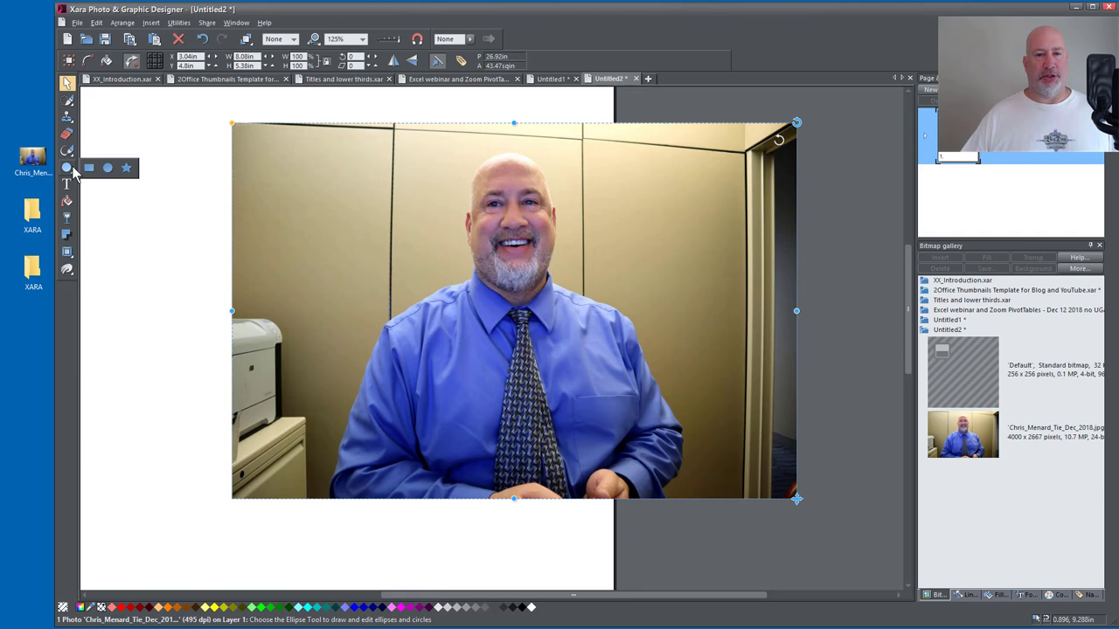
- Draw a plain circle with the Ellipse tool and centre it on the man's face
left_click(73, 171)
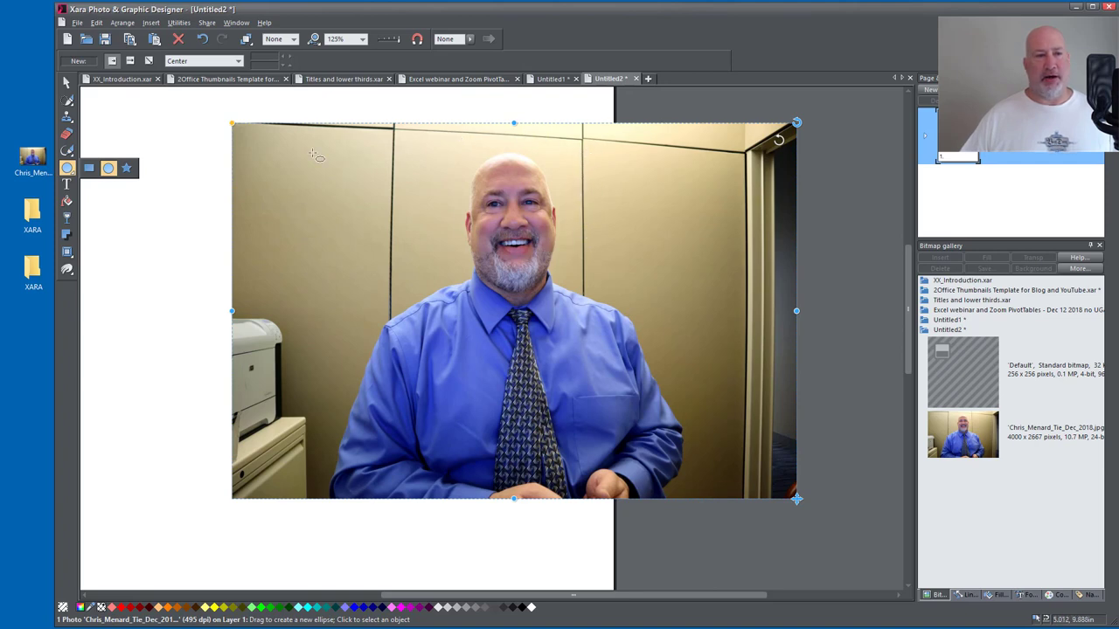
left_click(110, 169)
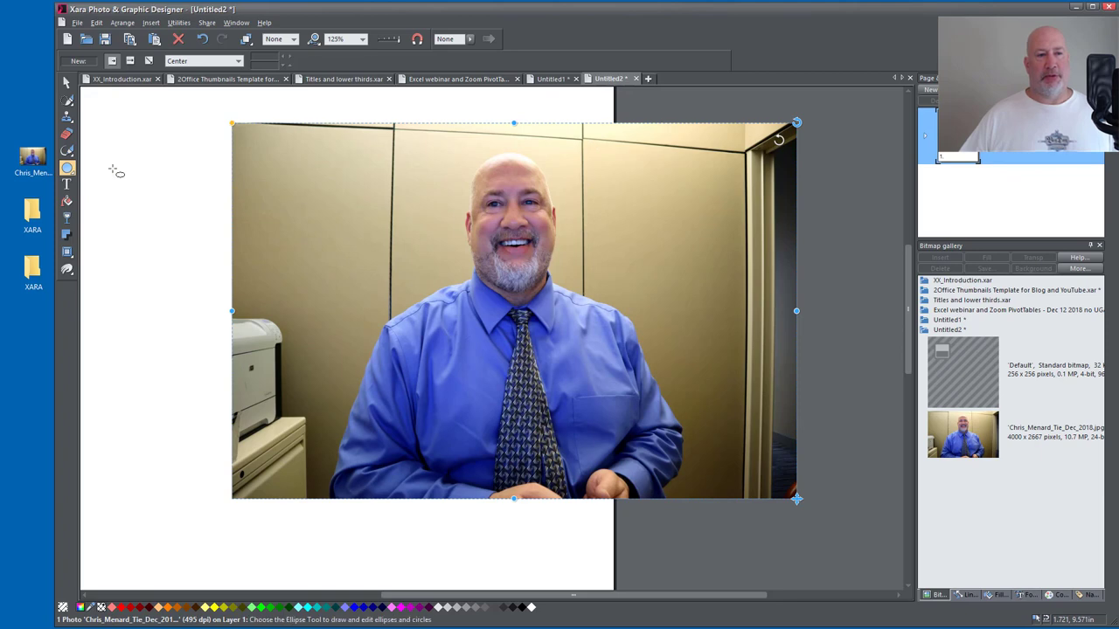
left_click_drag(529, 257, 459, 177)
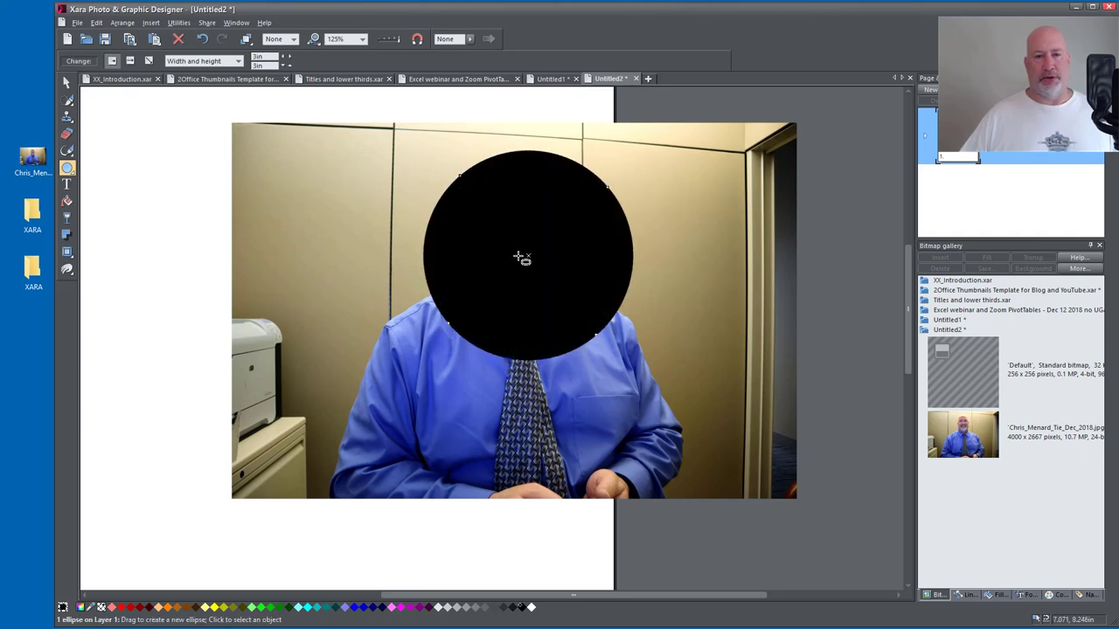
mouse_move(530, 254)
left_mouse_down()
mouse_move(500, 241)
mouse_move(511, 248)
left_mouse_up()
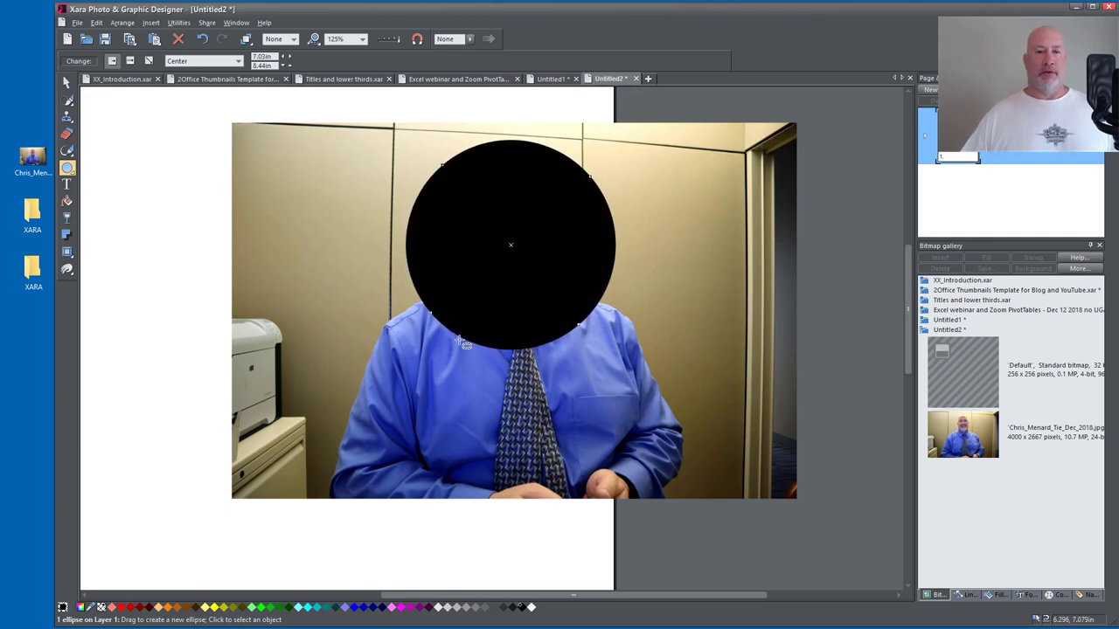
- Clip the photo to the circle with Combine Shapes > Intersect Shapes, then undo the crop
key("ctrl+a")
right_click(260, 188)
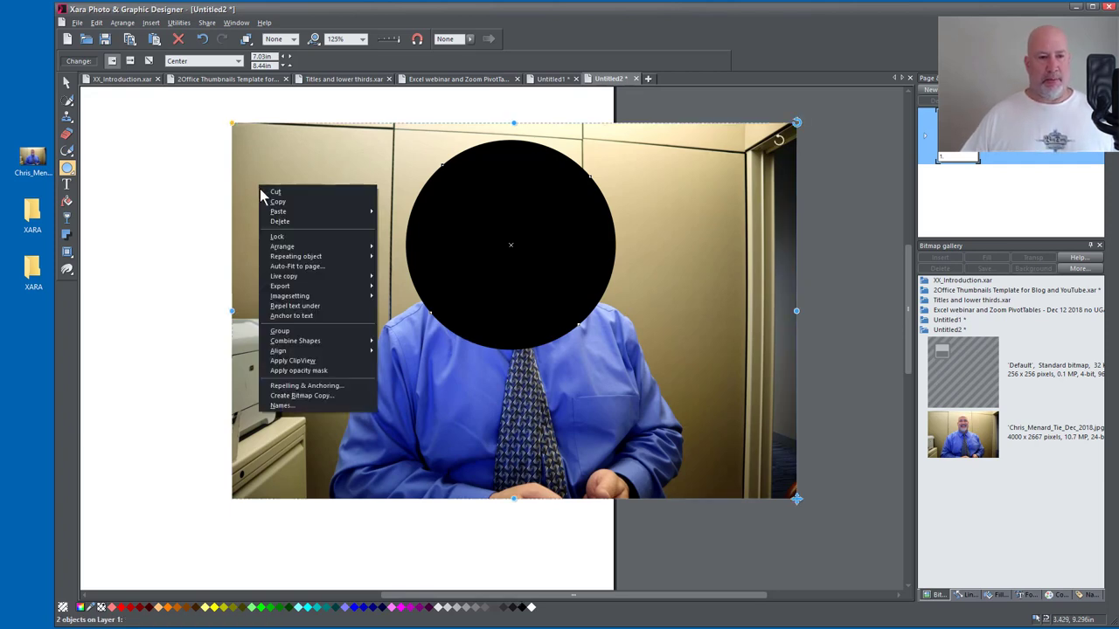
mouse_move(337, 341)
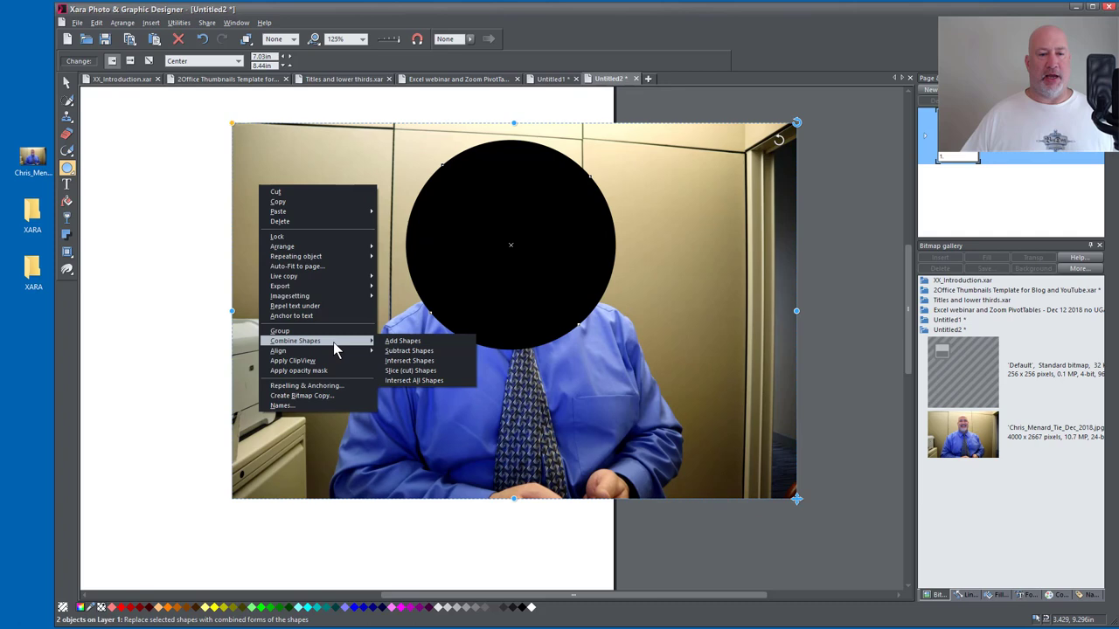
left_click(409, 361)
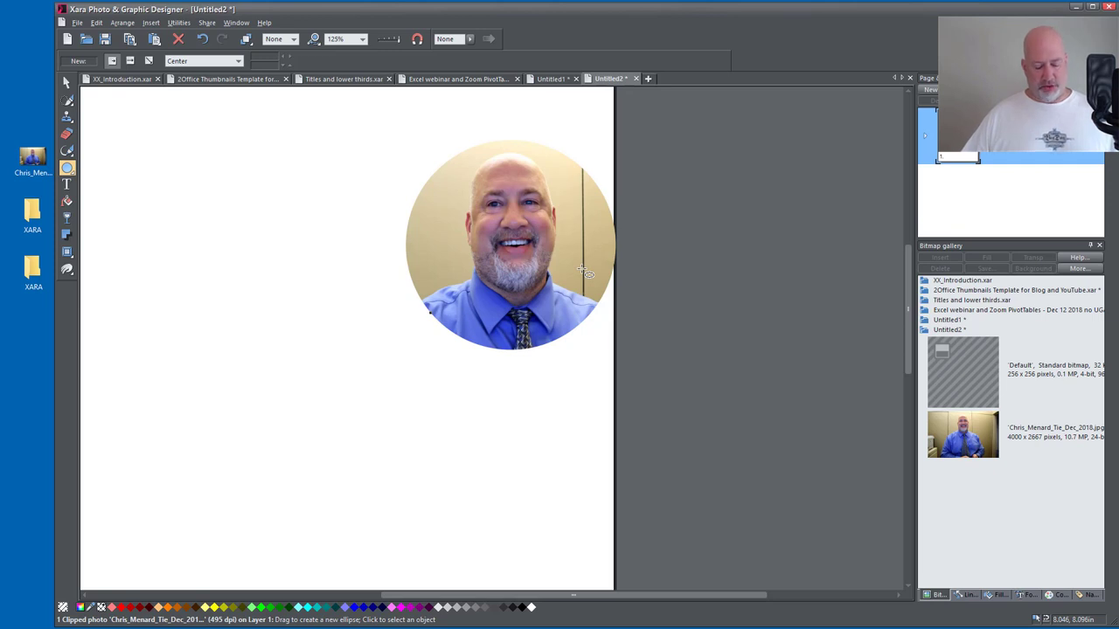
key("ctrl+z")
key("ctrl+z")
key("ctrl+z")
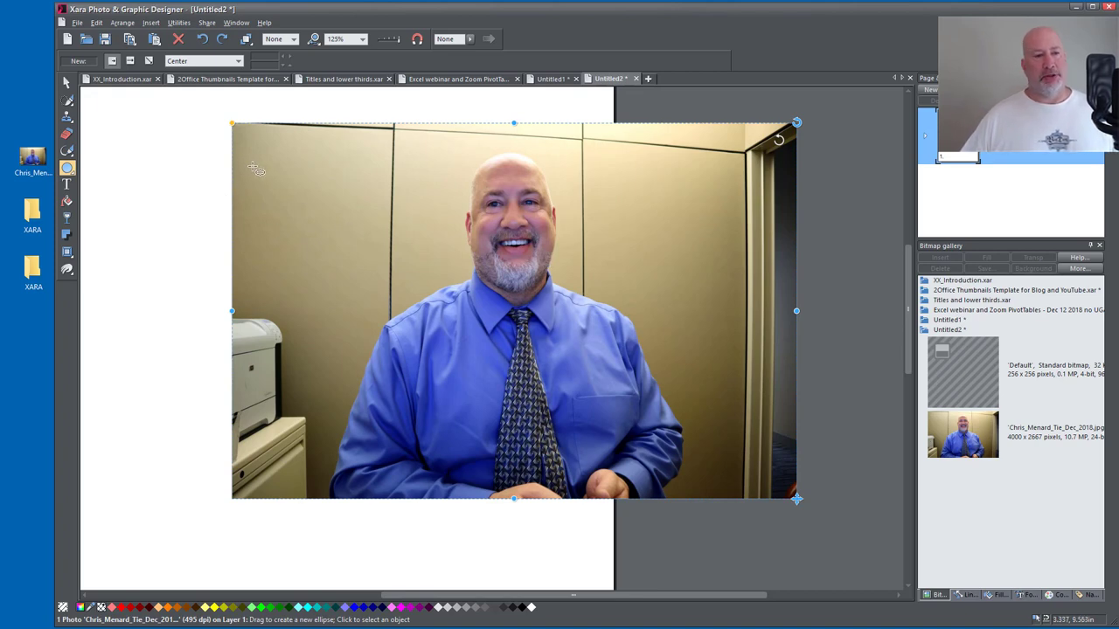
- Pick the Clone/magic erase tool from the Photo tool flyout, ticking Don't show me again
left_click(66, 82)
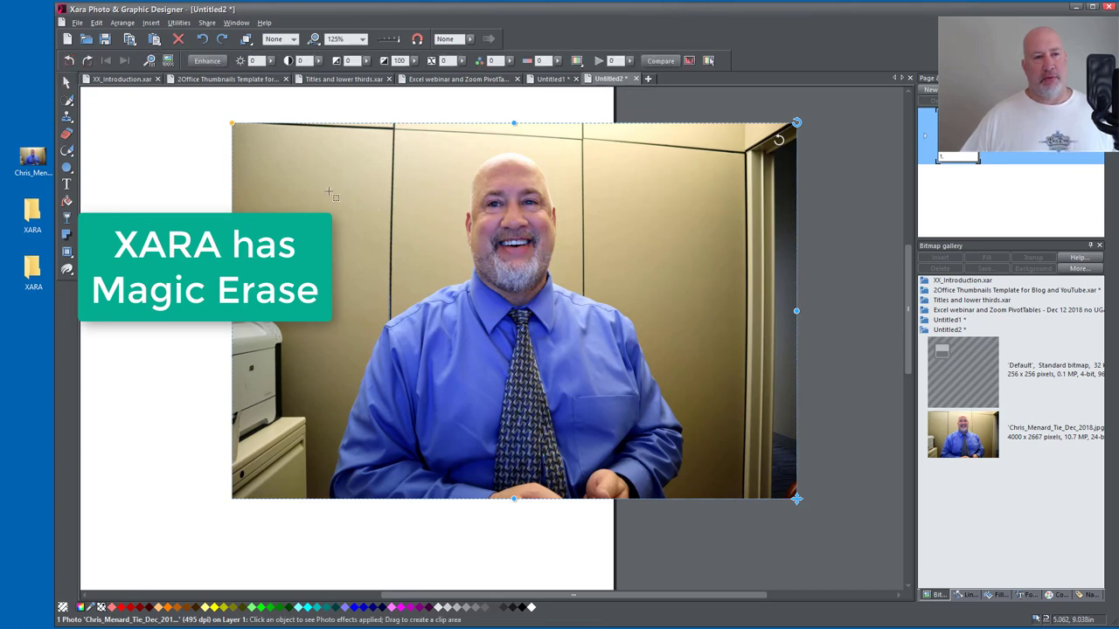
mouse_move(74, 126)
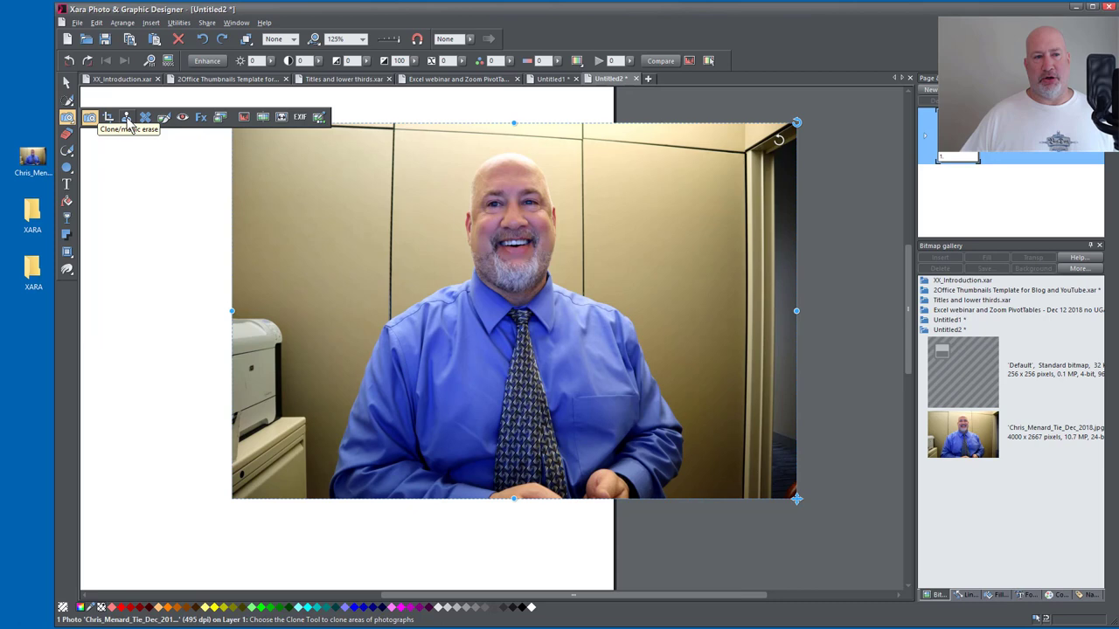
left_click(128, 126)
left_click(595, 392)
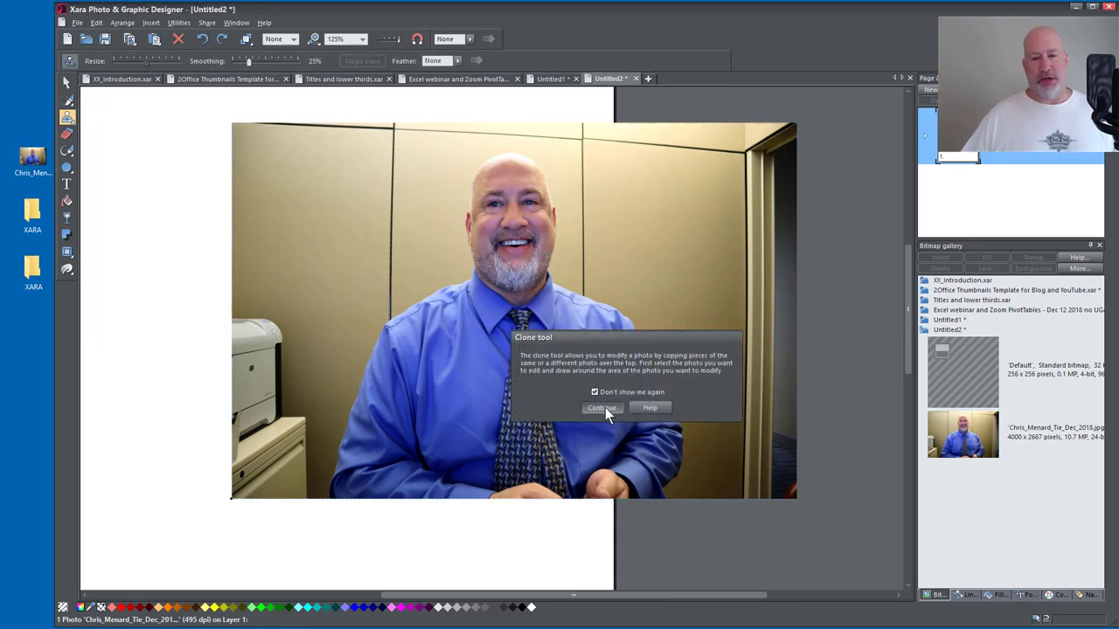
- Outline the cubicle seam right of the man's head with the Clone tool and magic-erase it
left_click(605, 408)
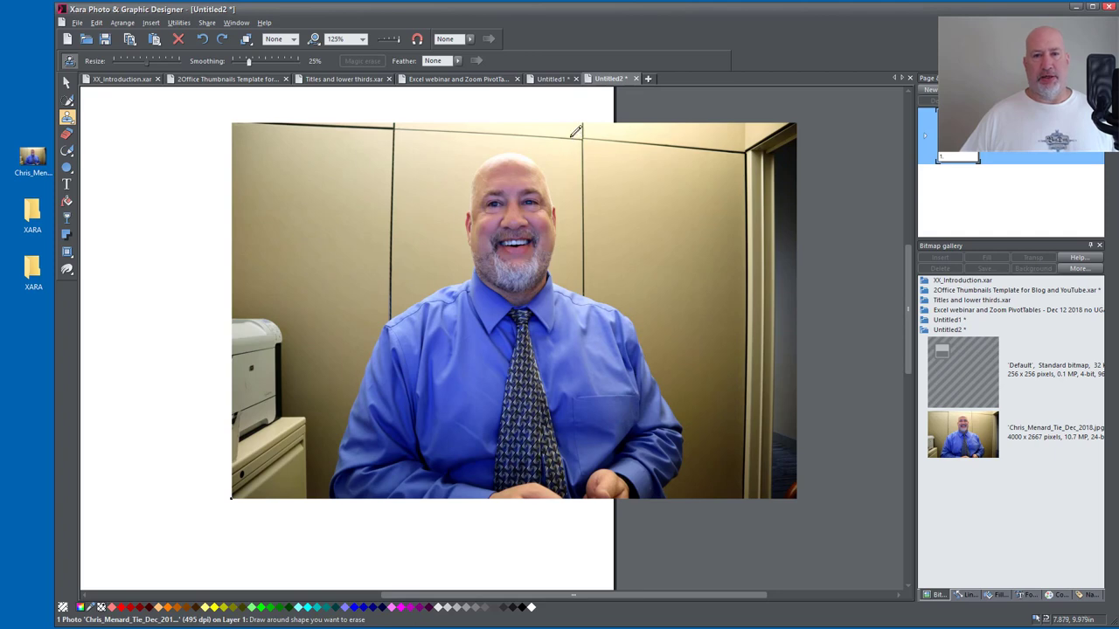
mouse_move(577, 131)
left_mouse_down()
mouse_move(580, 275)
mouse_move(592, 293)
mouse_move(606, 227)
mouse_move(601, 146)
mouse_move(579, 129)
mouse_move(574, 145)
left_mouse_up()
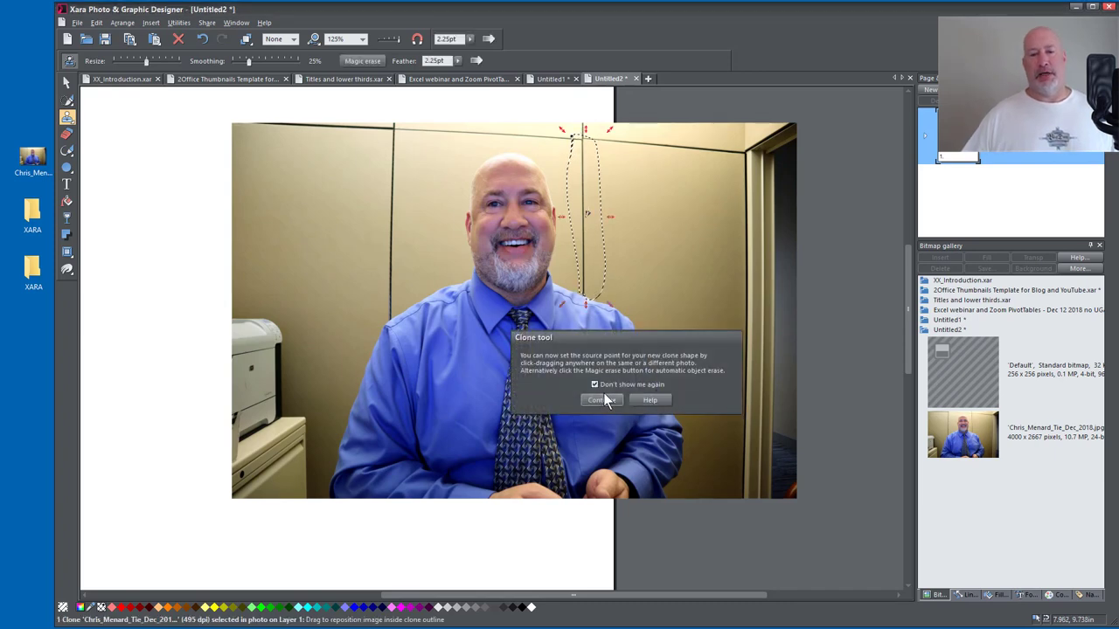
left_click(602, 400)
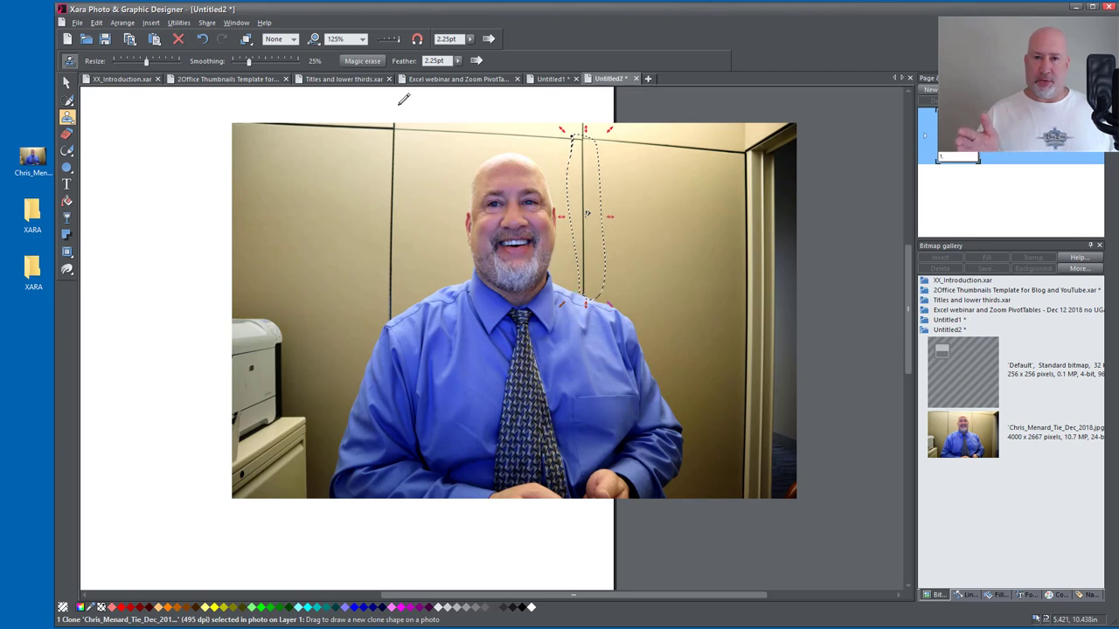
left_click(362, 62)
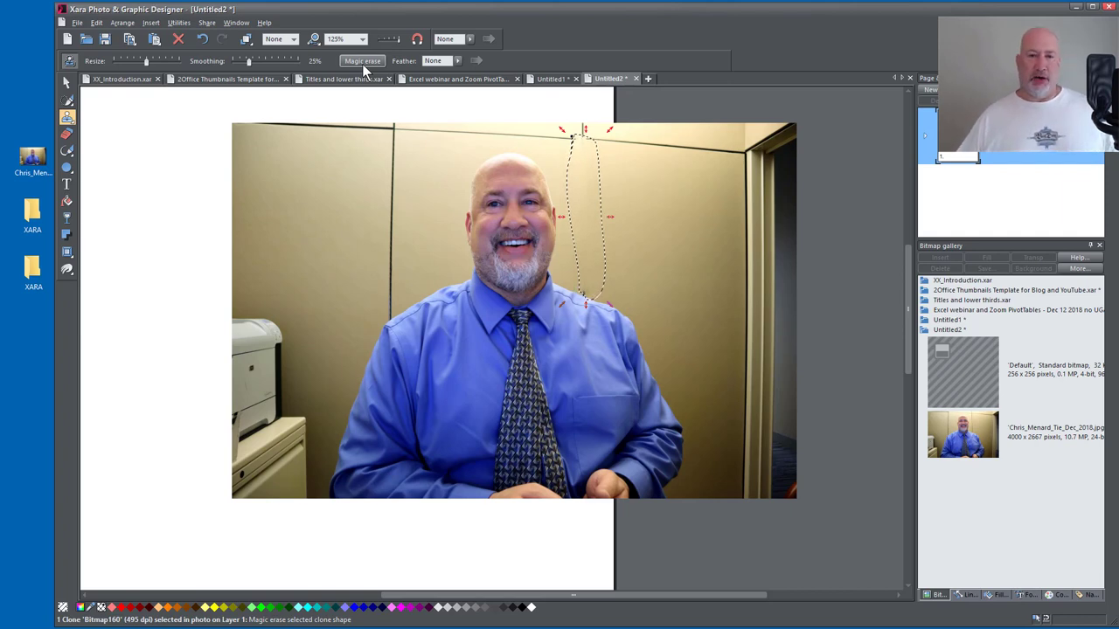
left_click(66, 82)
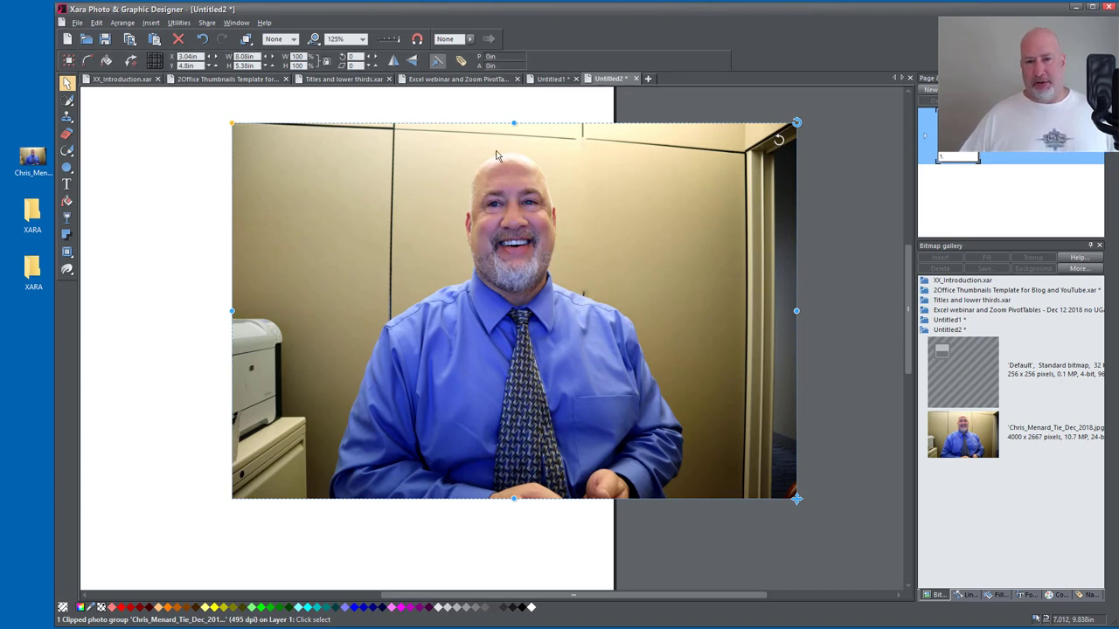
mouse_move(66, 173)
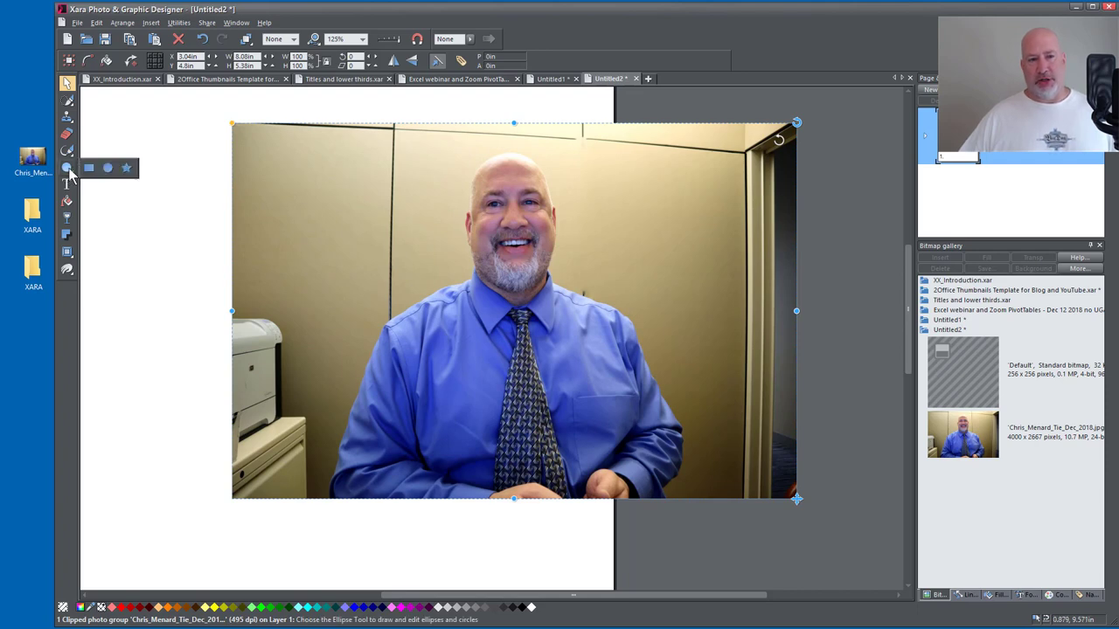
- Draw a circle with the Ellipse tool and move it over the man's face
left_click(108, 169)
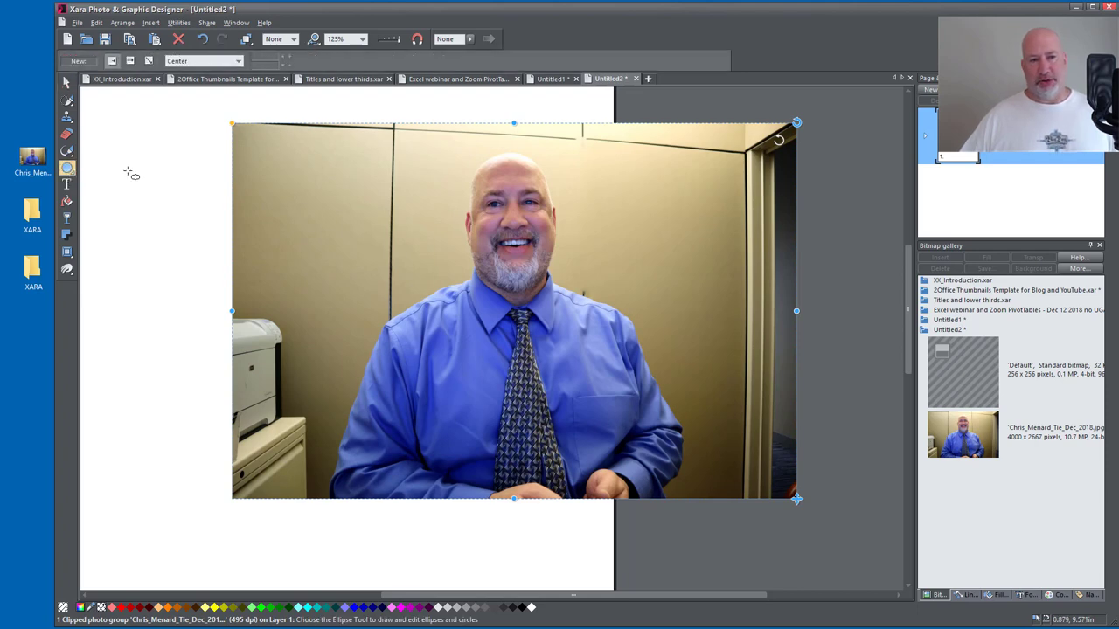
left_click_drag(543, 272, 477, 200)
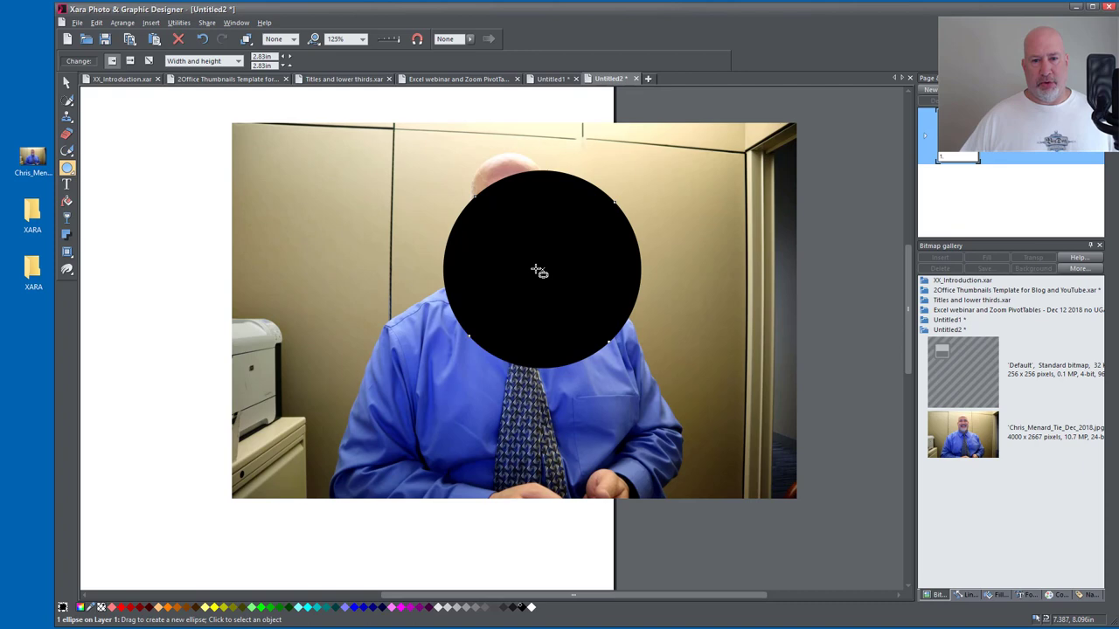
left_click_drag(544, 271, 516, 237)
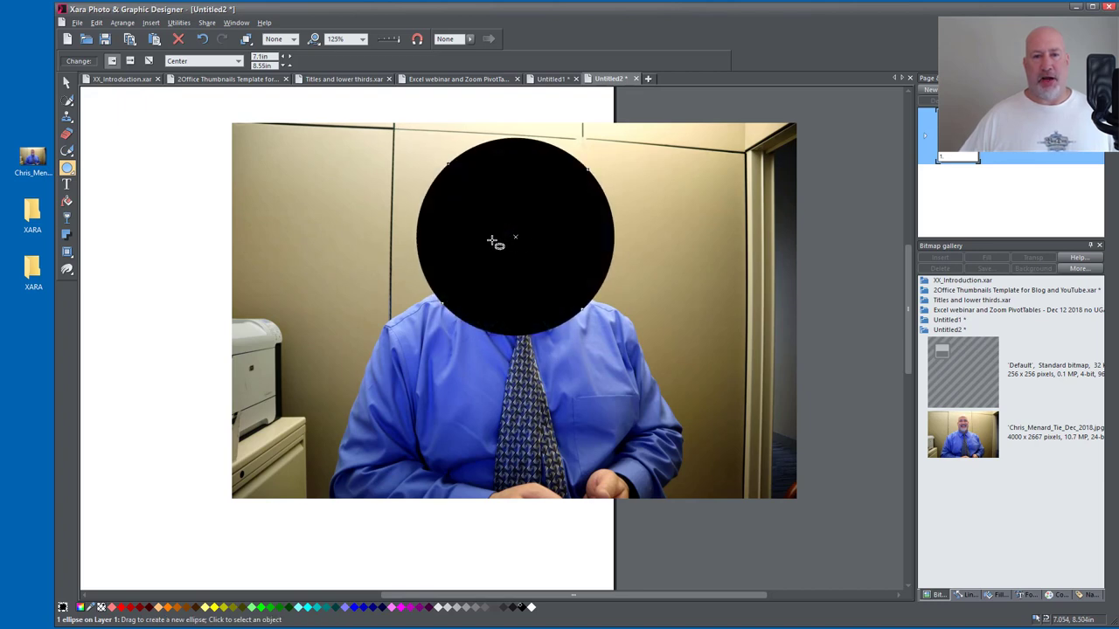
- Intersect the photo with the circle into a 2.83 × 2.83 in round headshot and move it toward centre
key("ctrl+a")
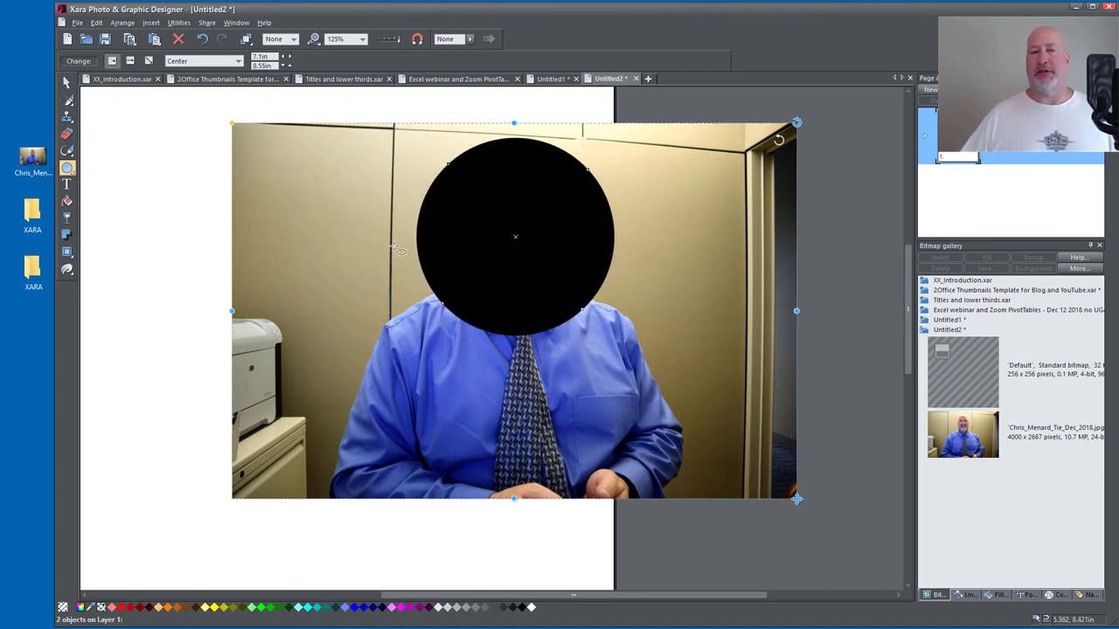
right_click(280, 178)
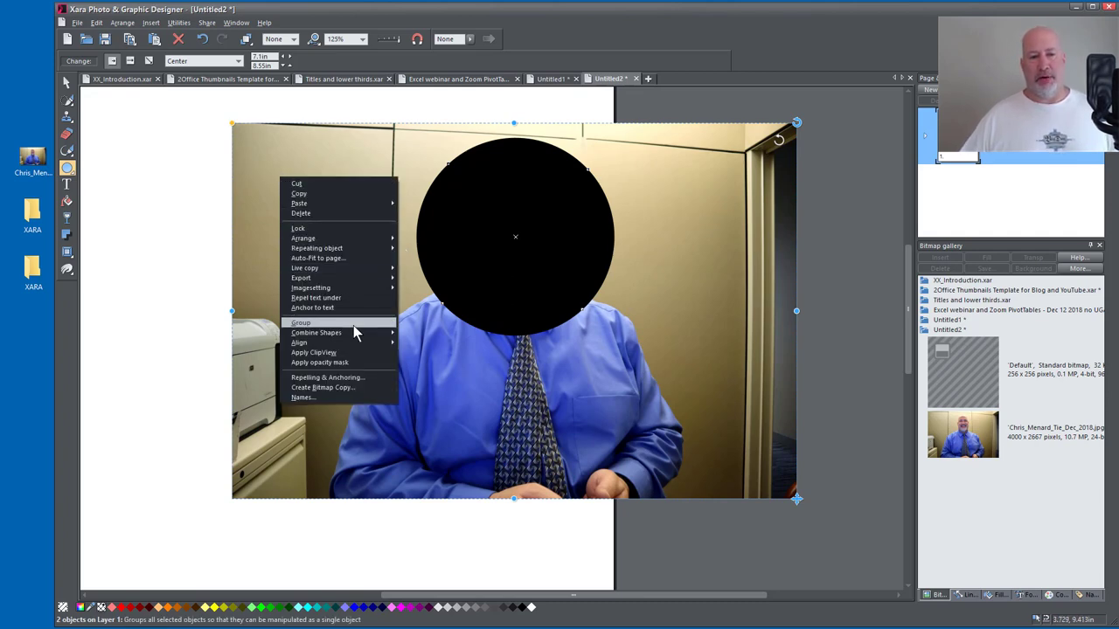
mouse_move(359, 338)
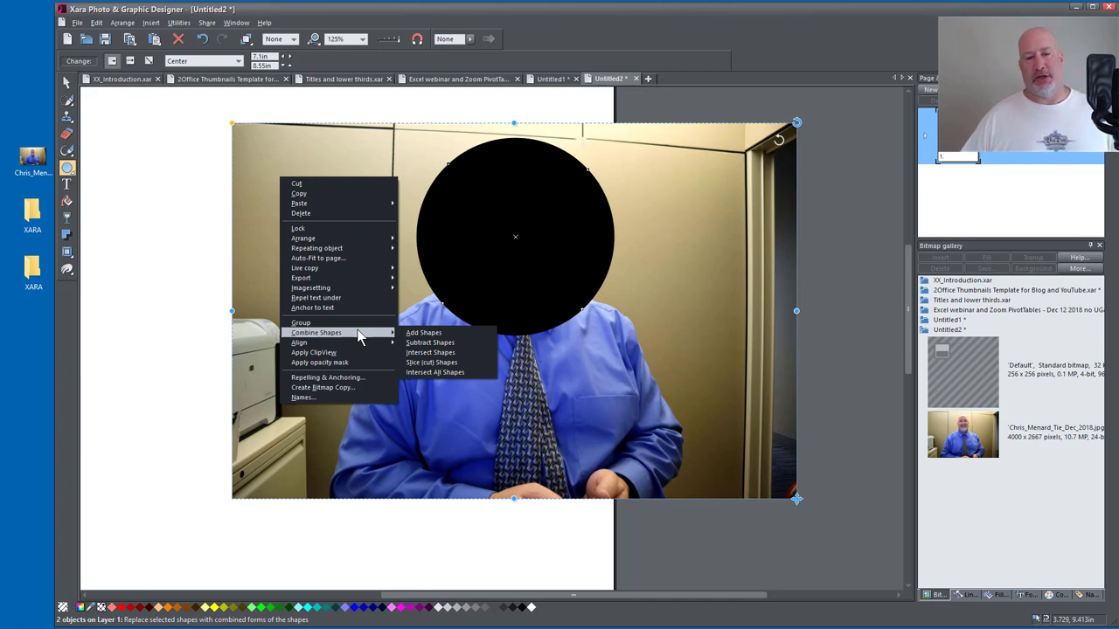
left_click(443, 357)
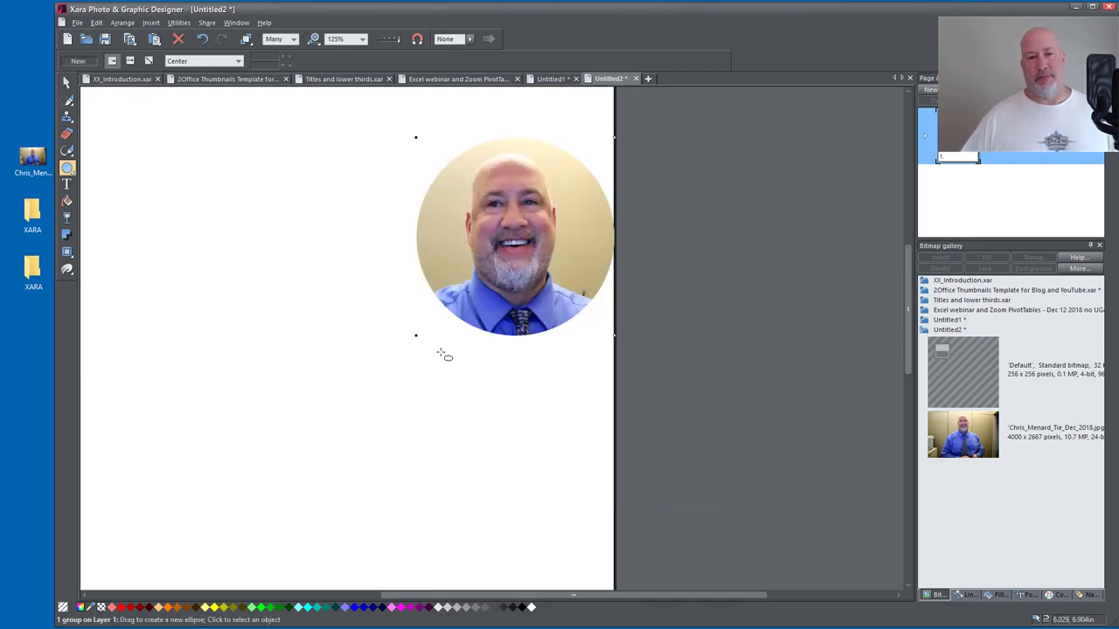
left_click(67, 82)
left_click_drag(494, 236, 355, 240)
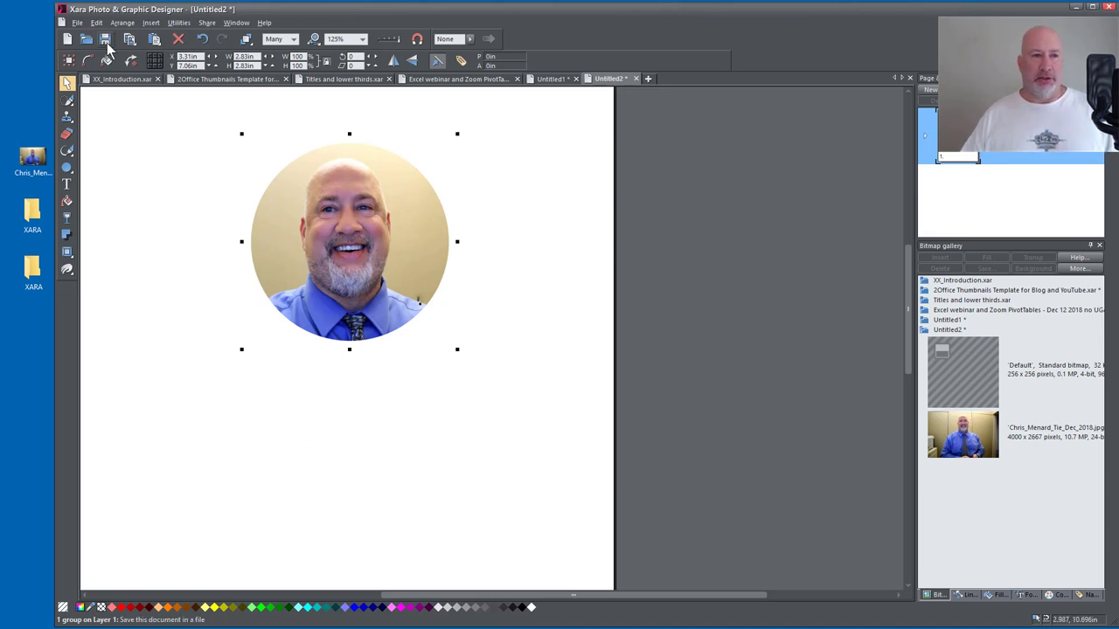
- Open the File menu to begin exporting the round headshot
left_click(77, 22)
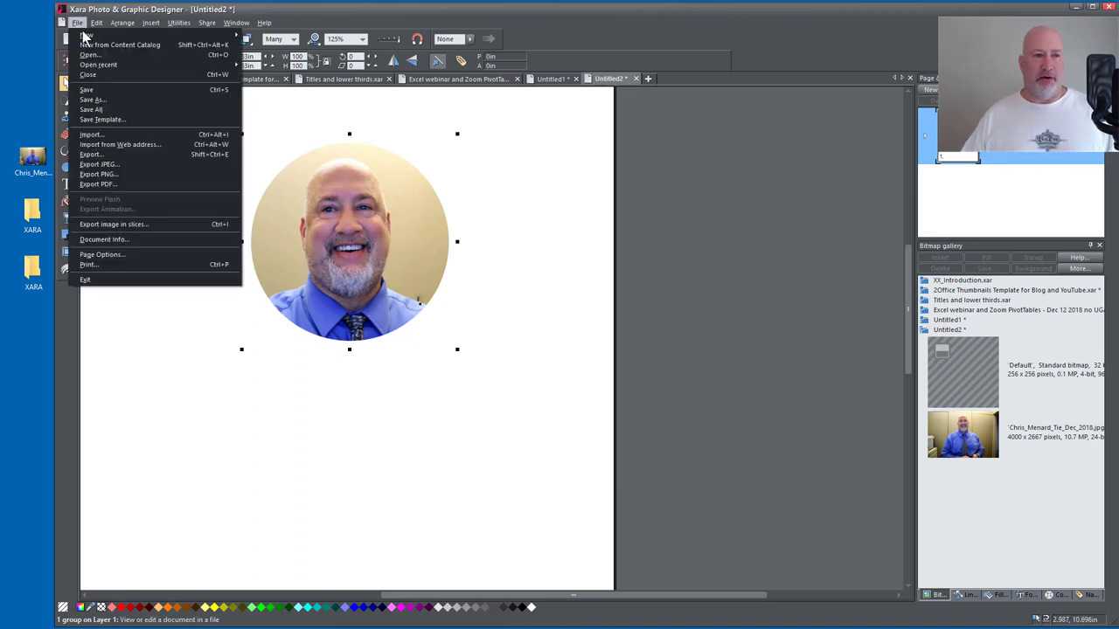
- Export the headshot as PNG to the Desktop, named 'Chris_Circle_Test_YouTube'
left_click(112, 154)
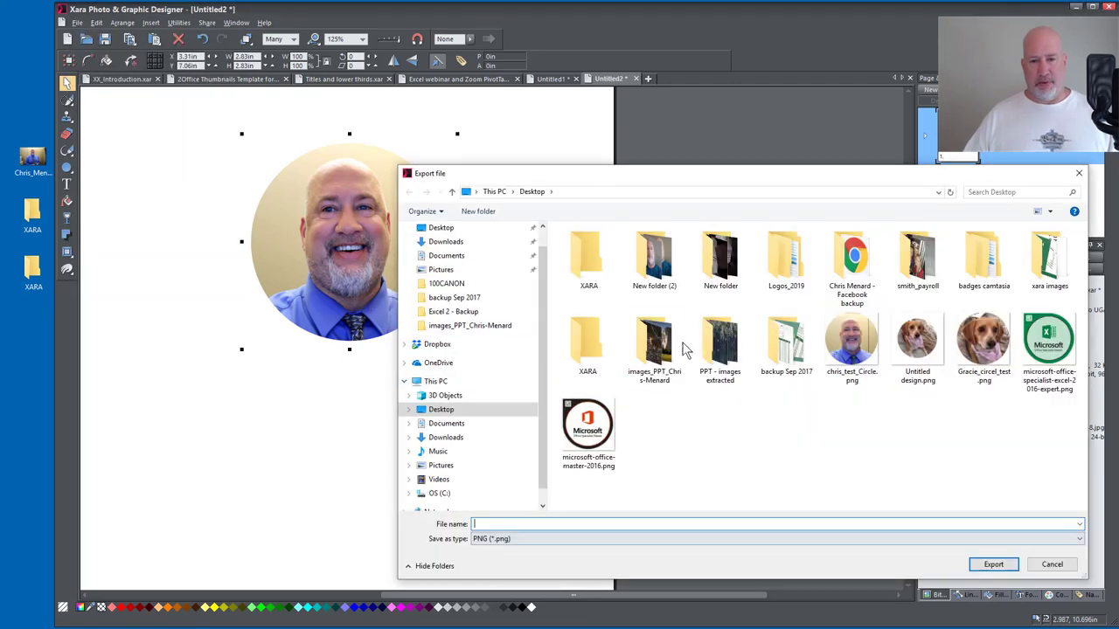
left_click_drag(671, 166, 470, 72)
left_click(301, 446)
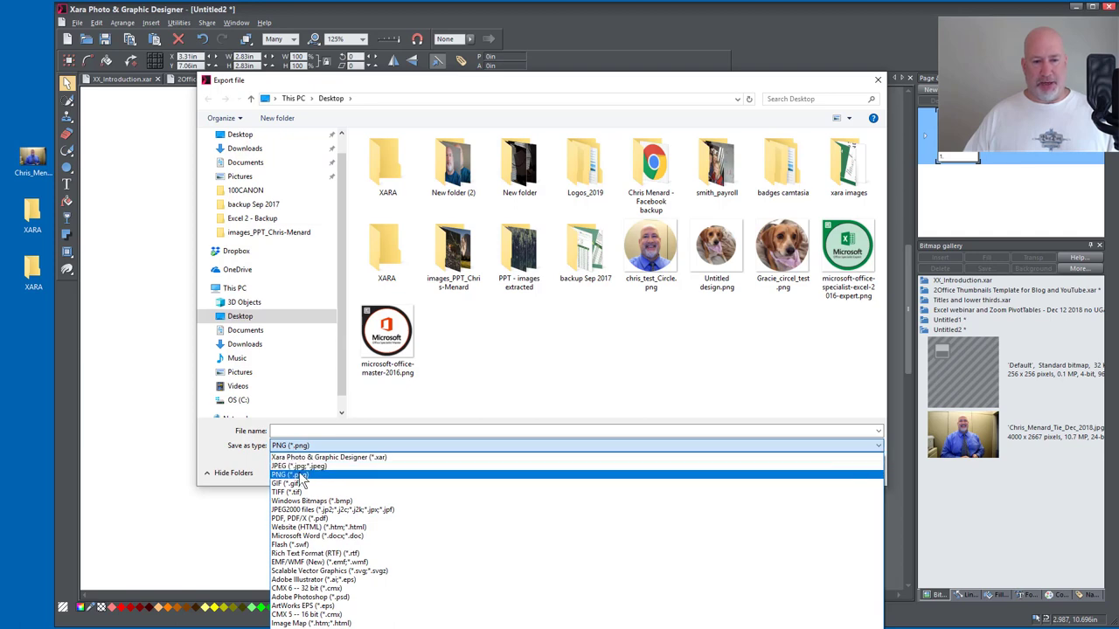
left_click(299, 474)
left_click(330, 430)
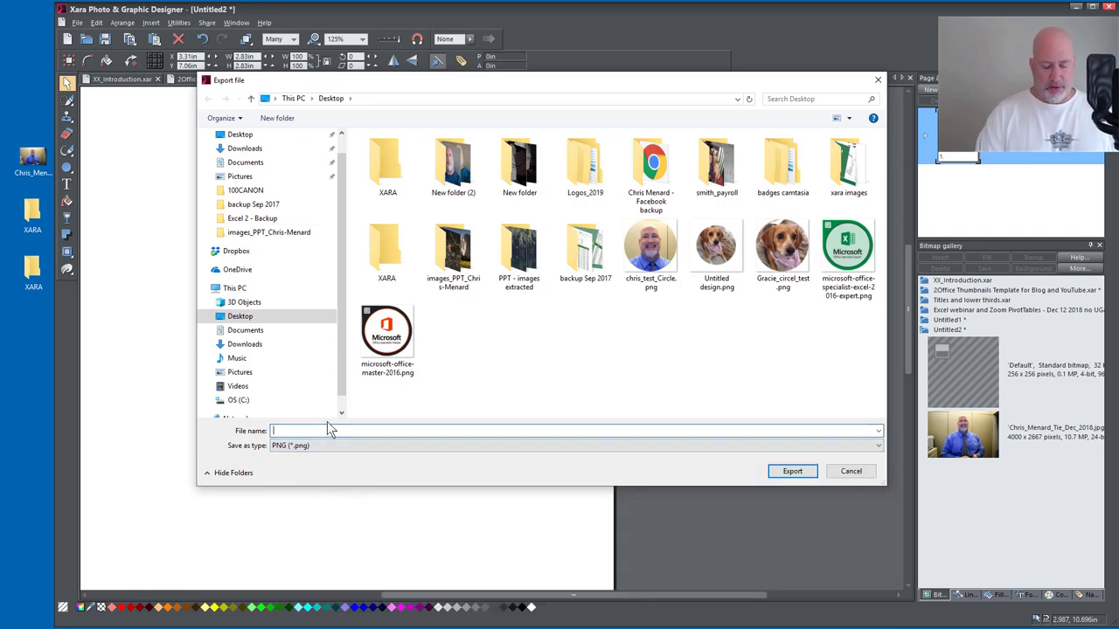
type("Chris_Circle_Test_")
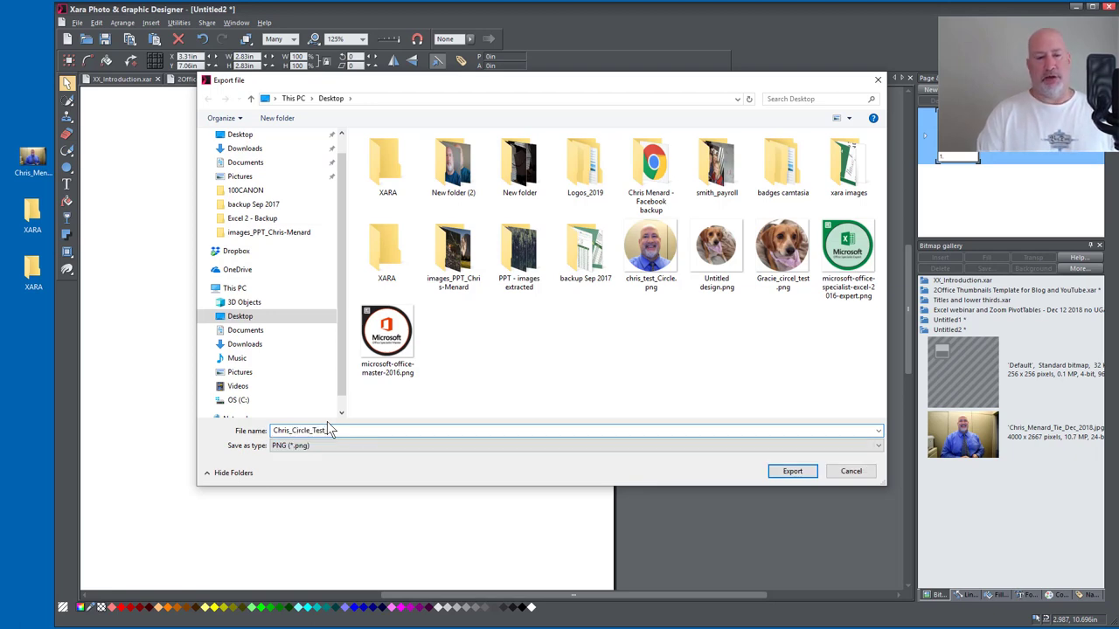
type("YouTu")
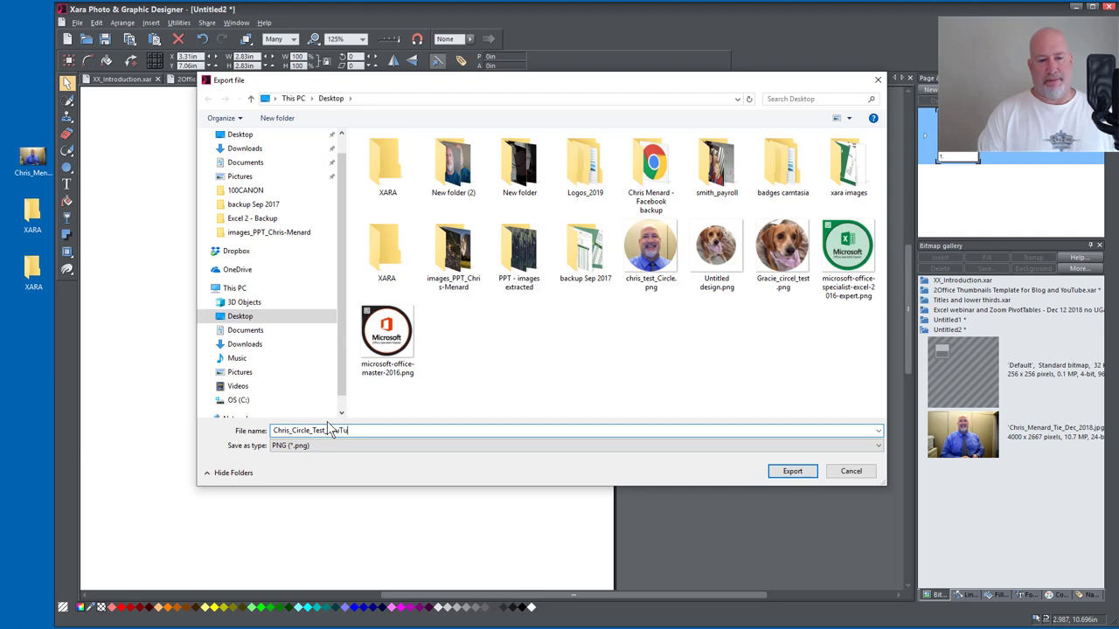
type("be")
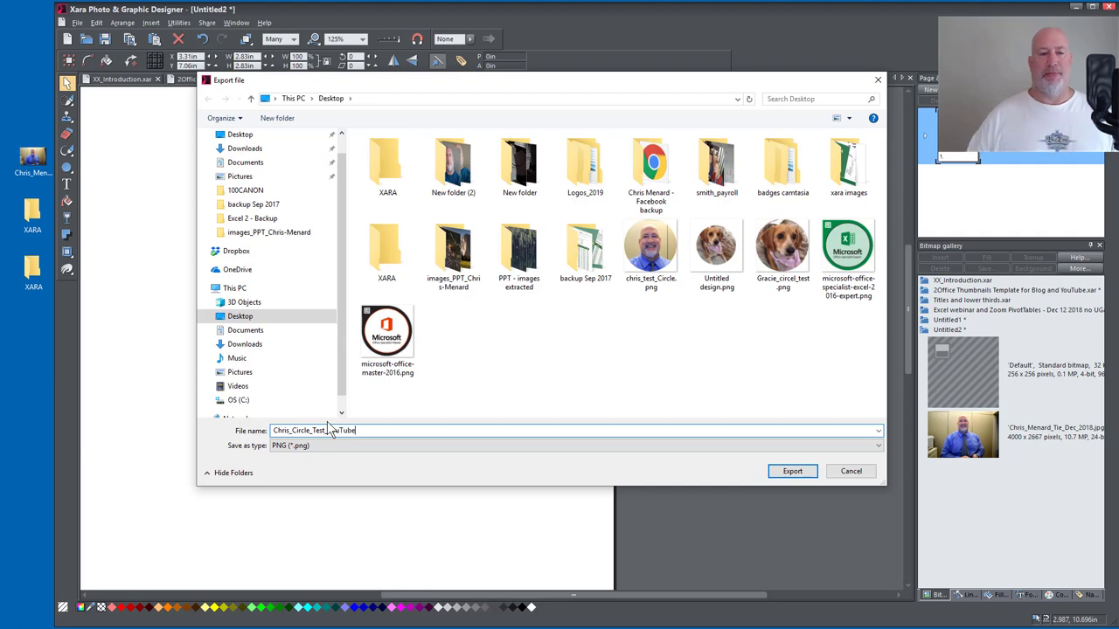
left_click(792, 472)
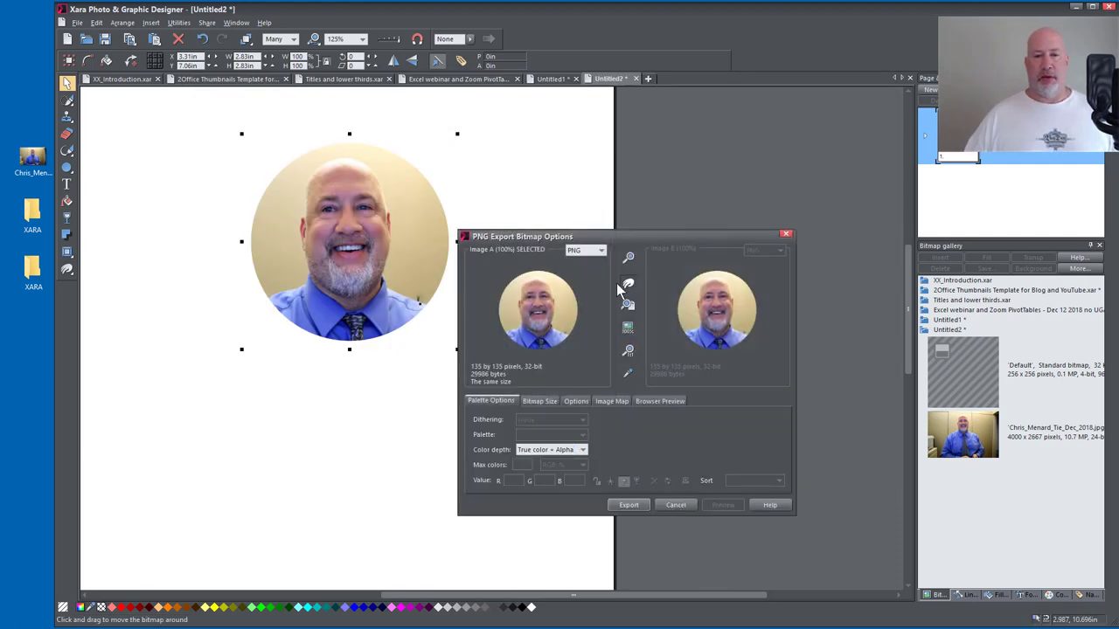
- Set the PNG export colour depth to True color + Alpha to keep transparency
left_click_drag(649, 233, 647, 115)
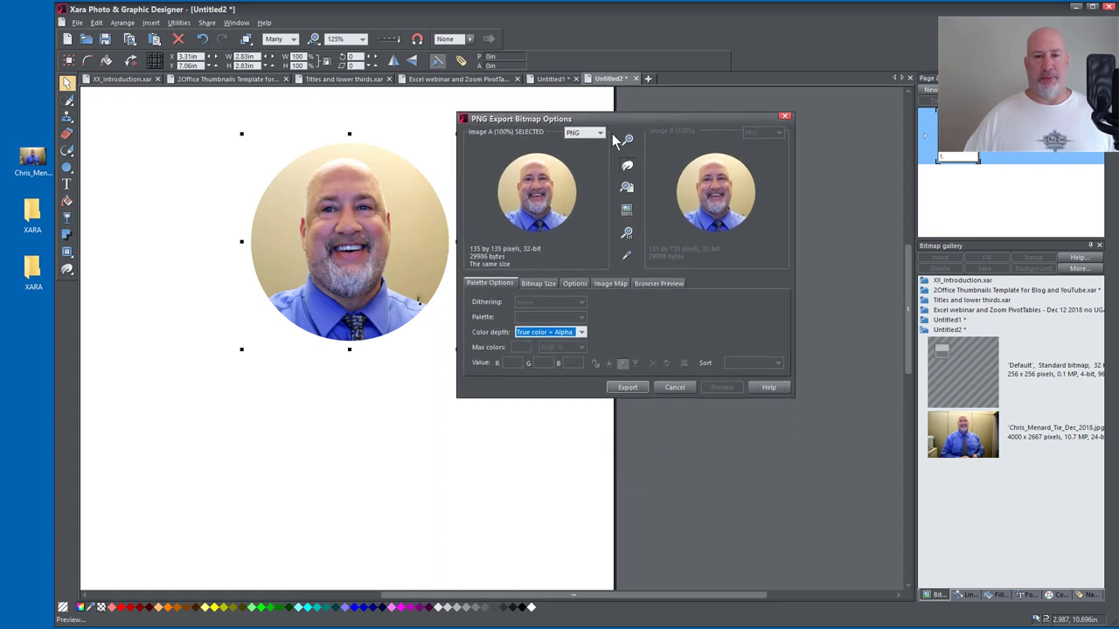
left_click(581, 333)
left_click(566, 350)
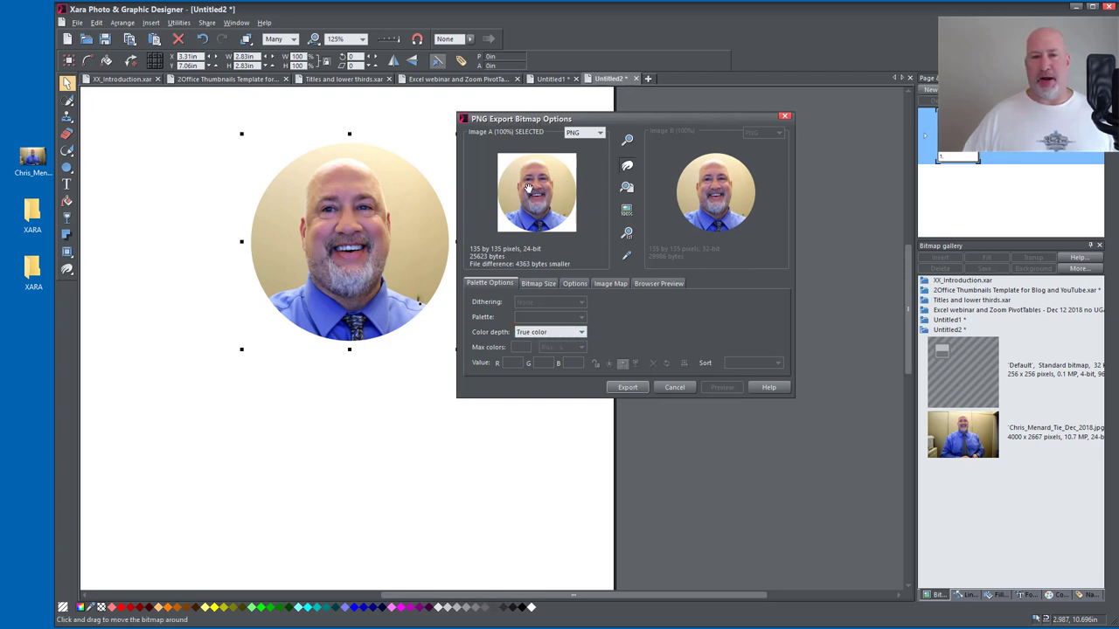
left_click_drag(528, 188, 507, 168)
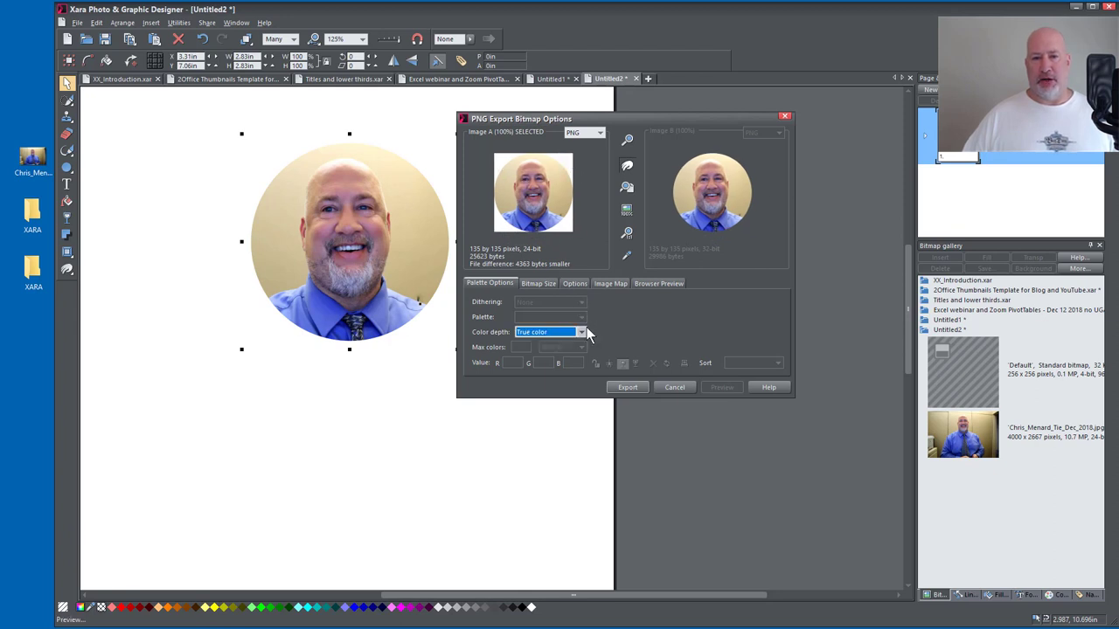
left_click(585, 332)
left_click(564, 343)
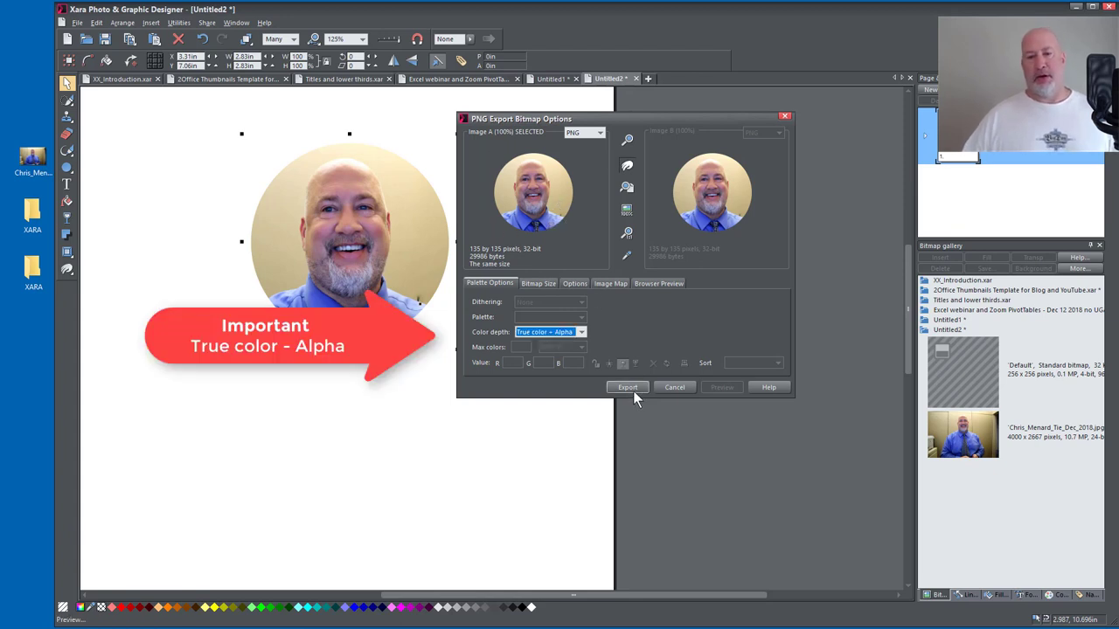
- Set the bitmap width to 100 pixels and export the PNG
left_click(542, 285)
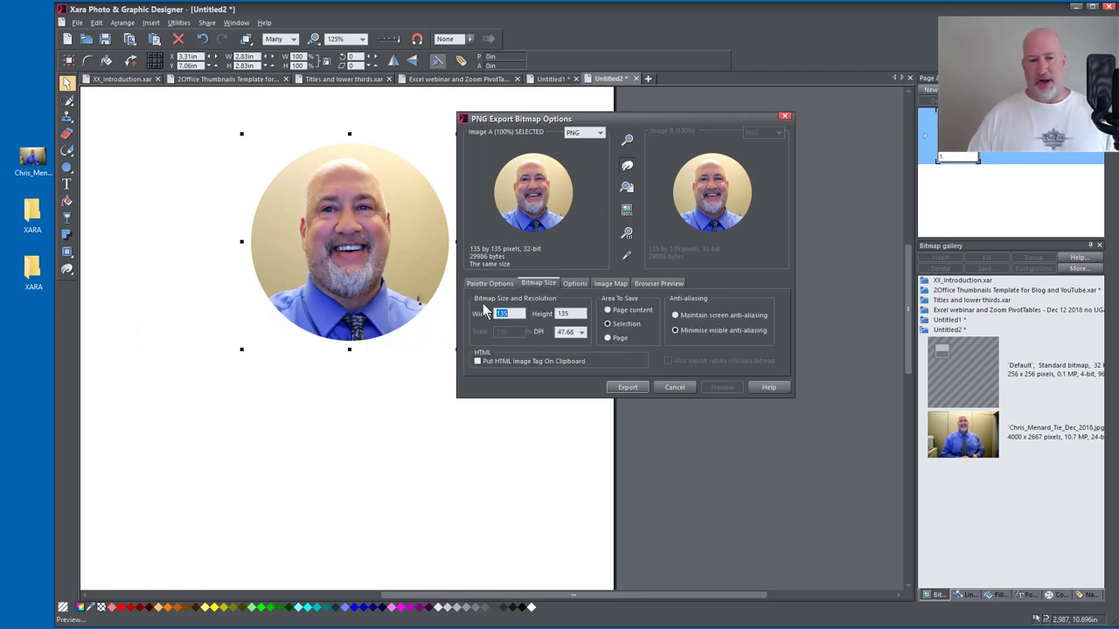
type("100")
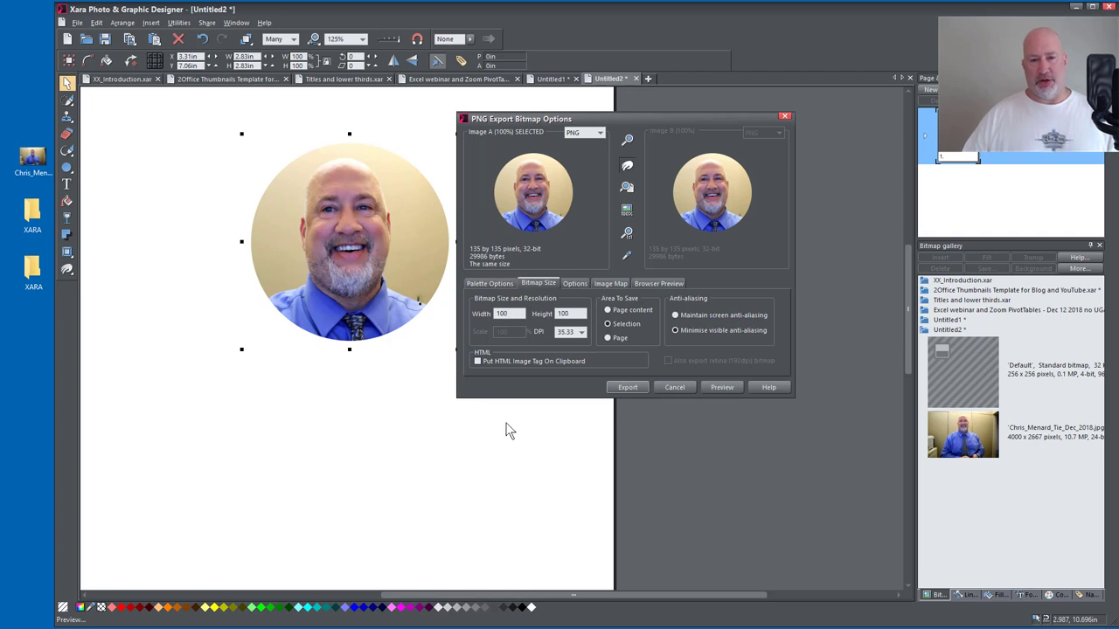
left_click(639, 388)
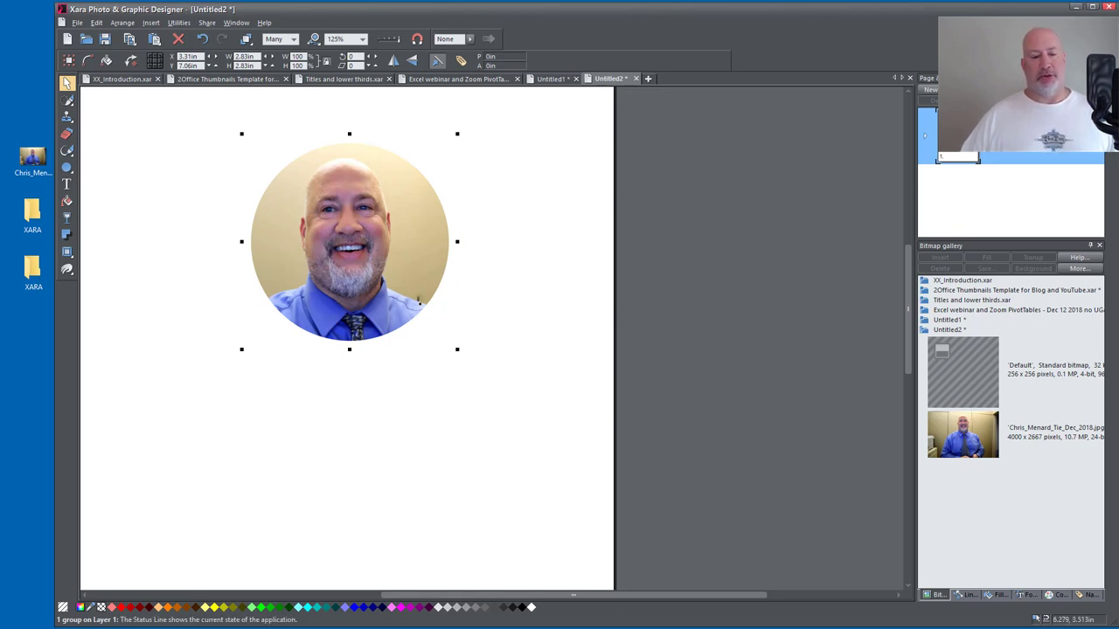
- Drag the circle headshot into the Word document and shrink it to about half size
key("alt+Tab")
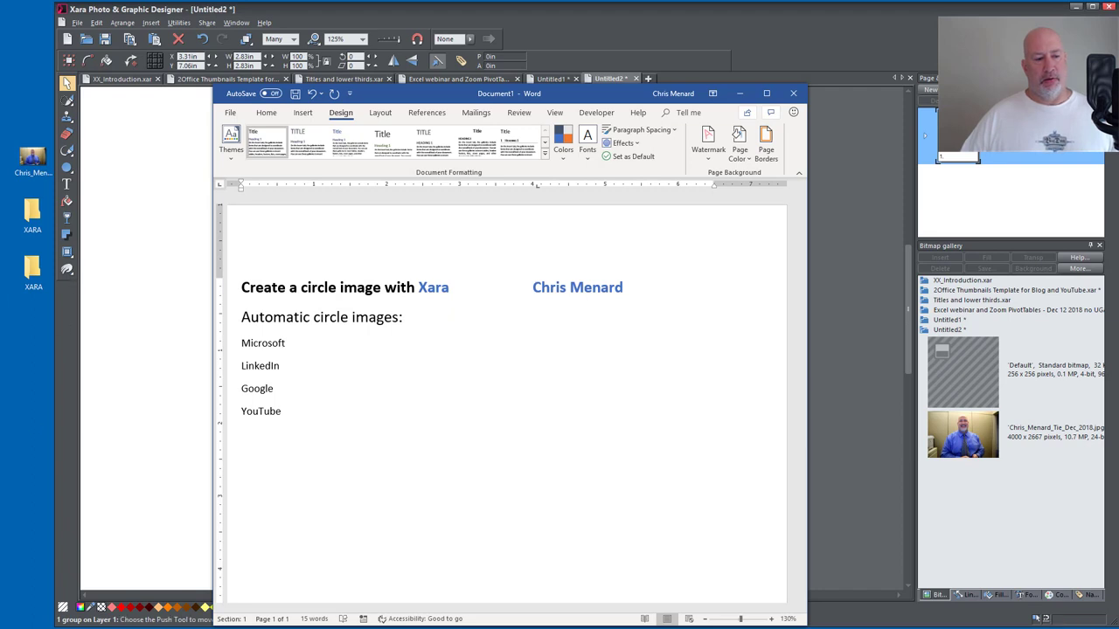
left_click_drag(149, 367, 554, 332)
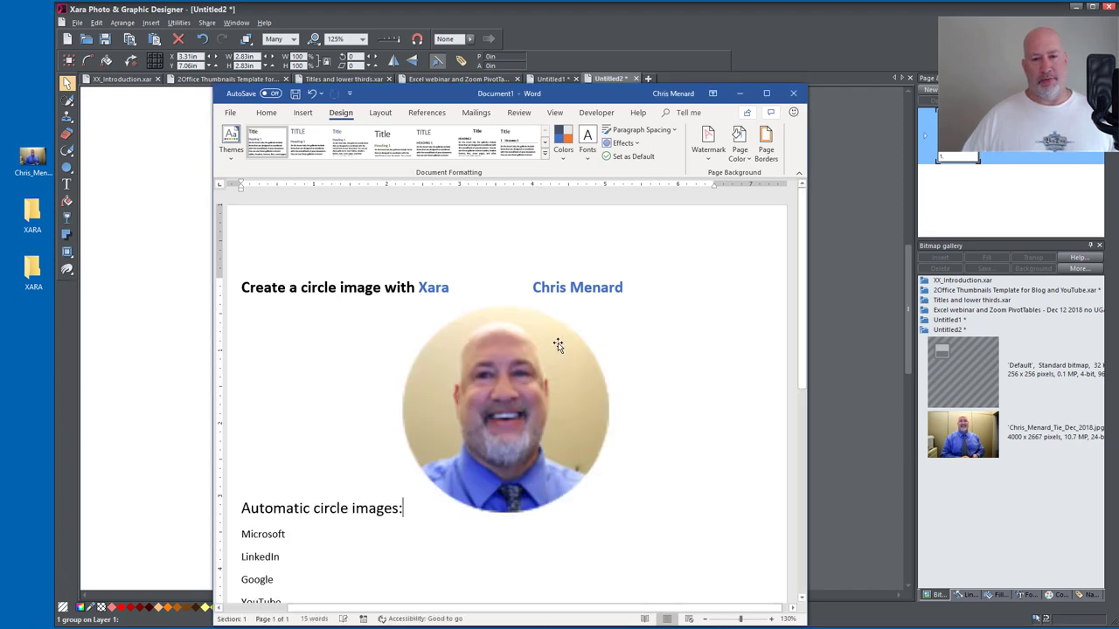
left_click(530, 393)
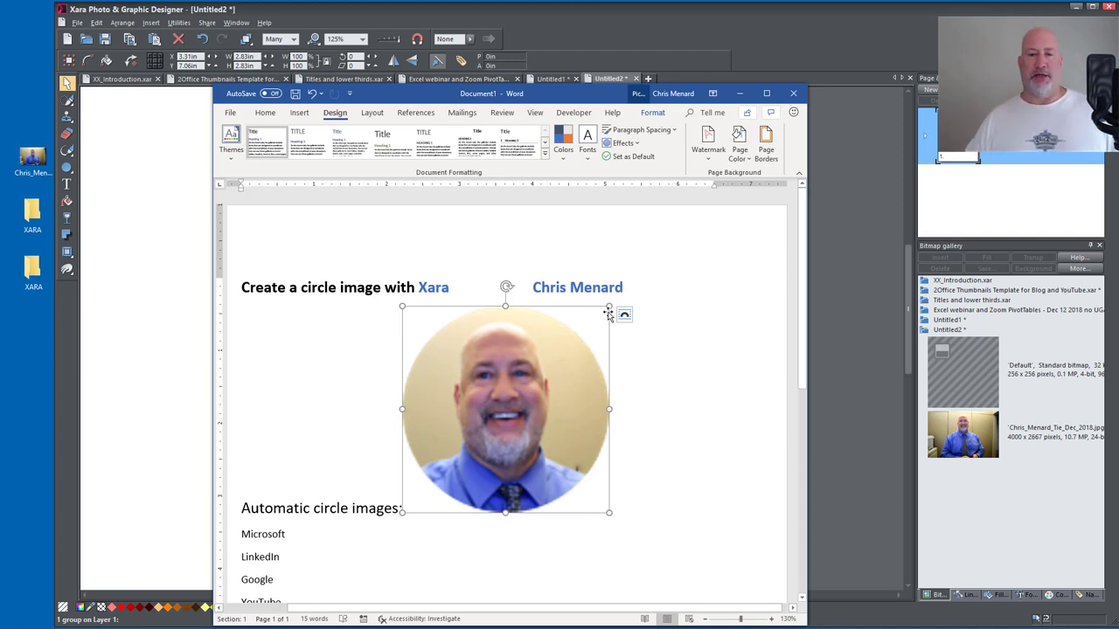
left_click_drag(610, 308, 529, 384)
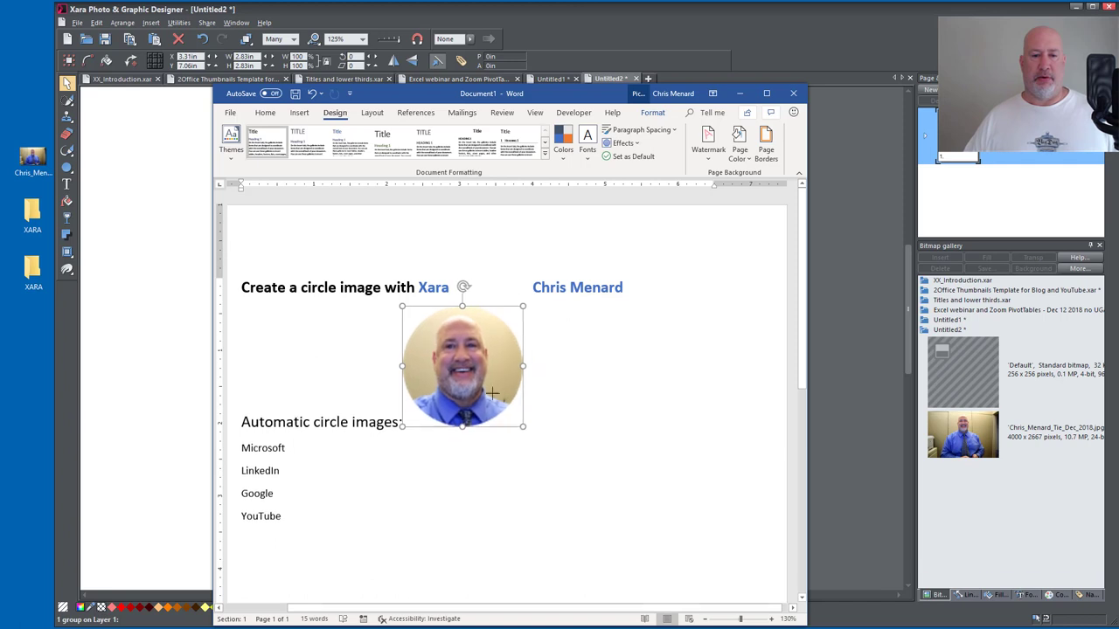
- Make the headshot wrap with text and move it right under the blue name heading
left_click(537, 315)
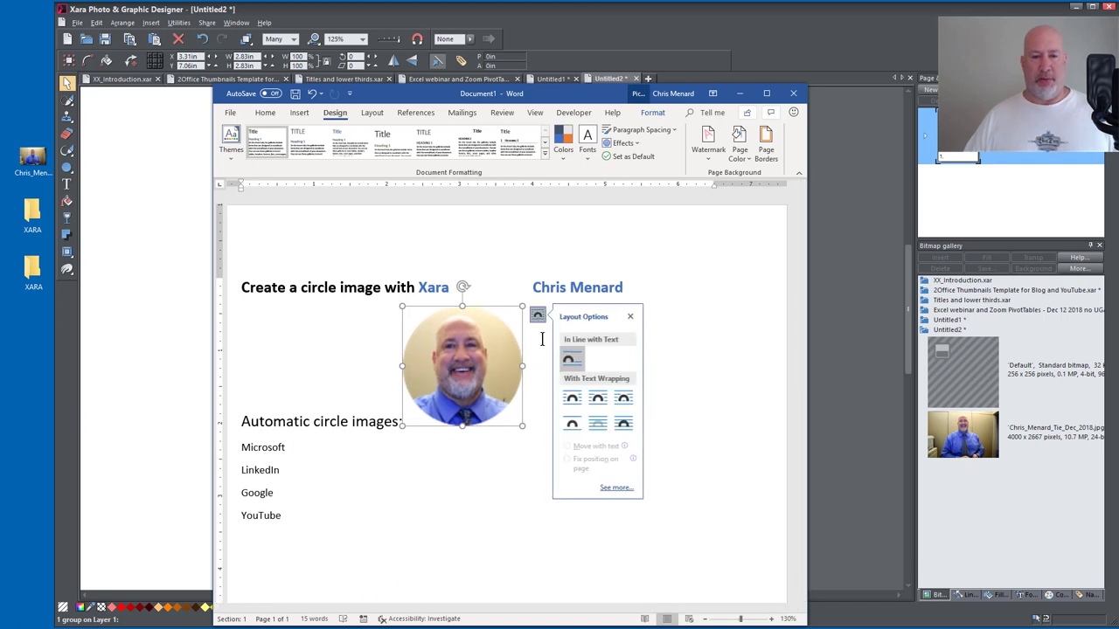
left_click(598, 398)
left_click_drag(489, 372, 580, 373)
left_click(482, 308)
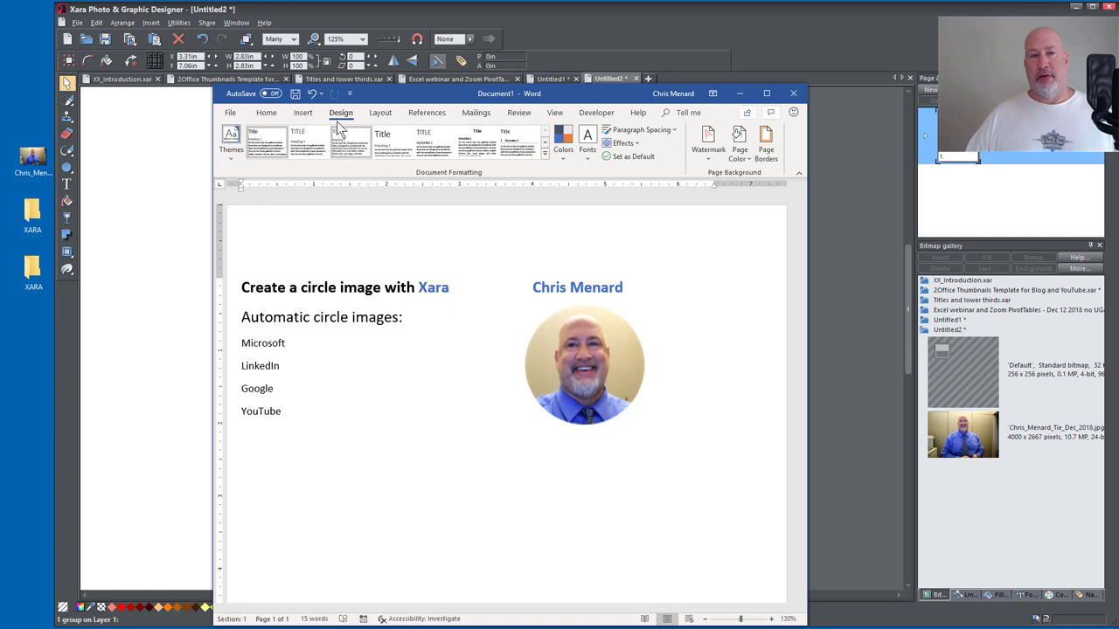
- Set the Design tab's Page Color to Yellow from Standard Colors, replacing a trial blue
left_click(537, 317)
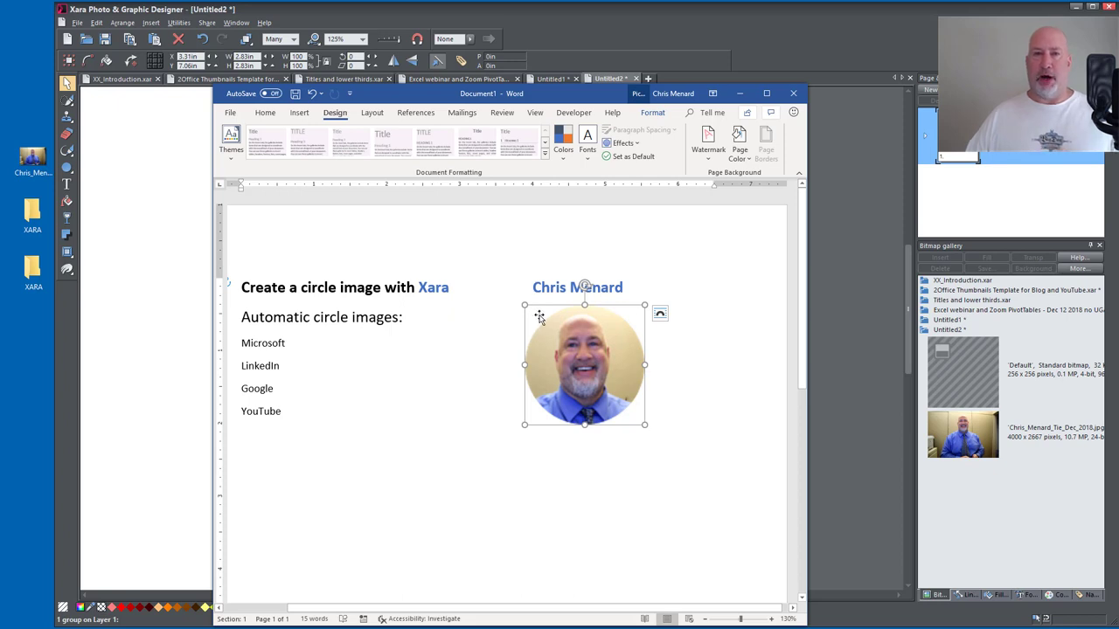
left_click(485, 318)
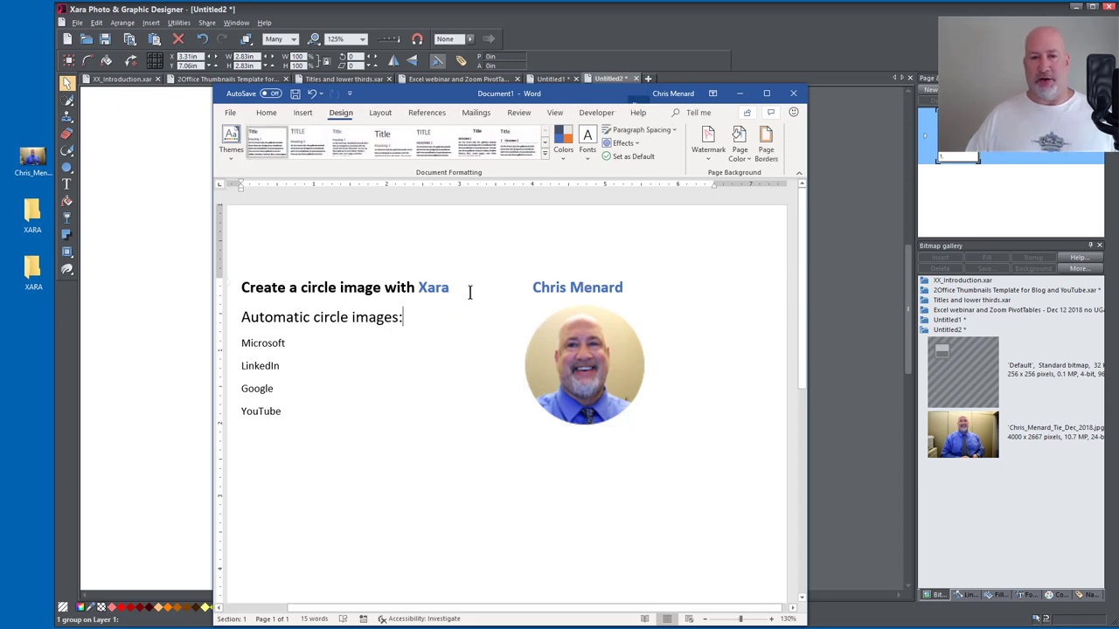
left_click(379, 113)
left_click(346, 113)
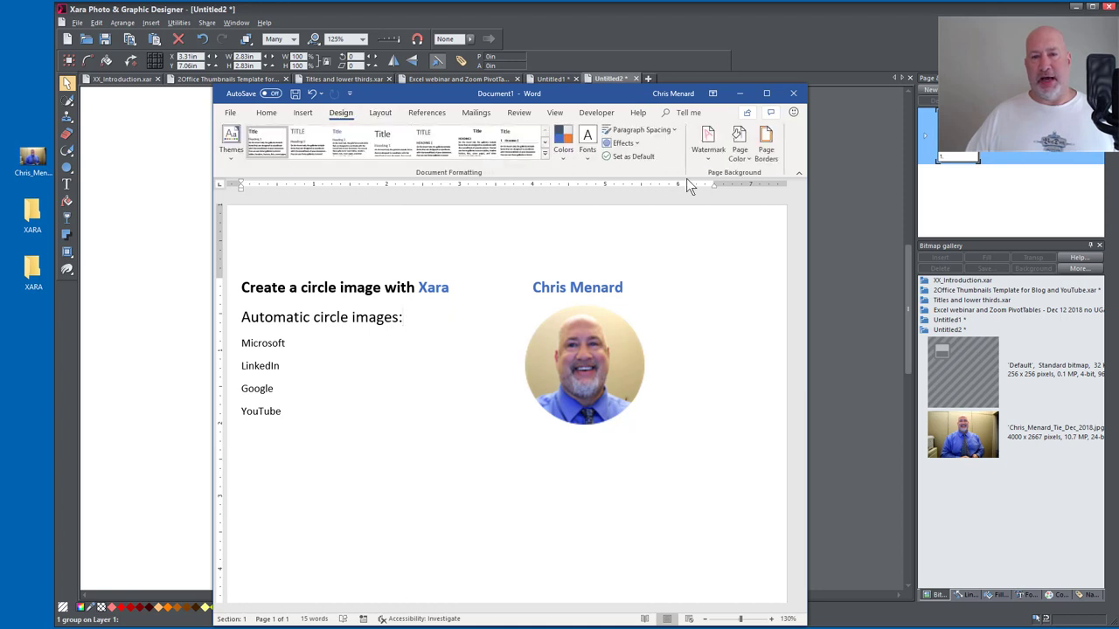
left_click(740, 162)
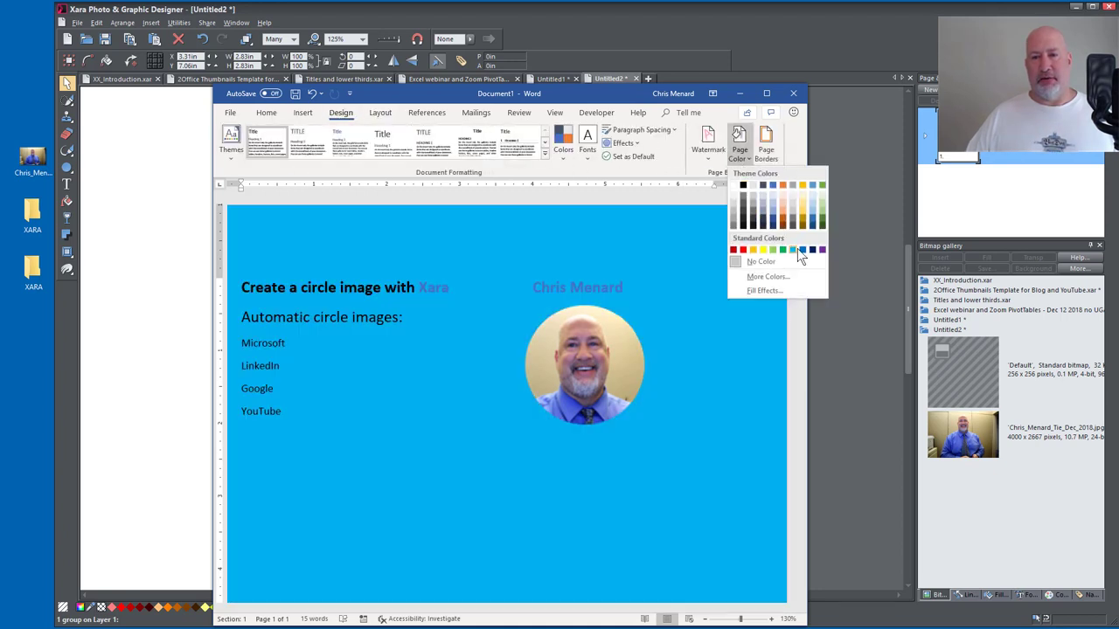
left_click(801, 250)
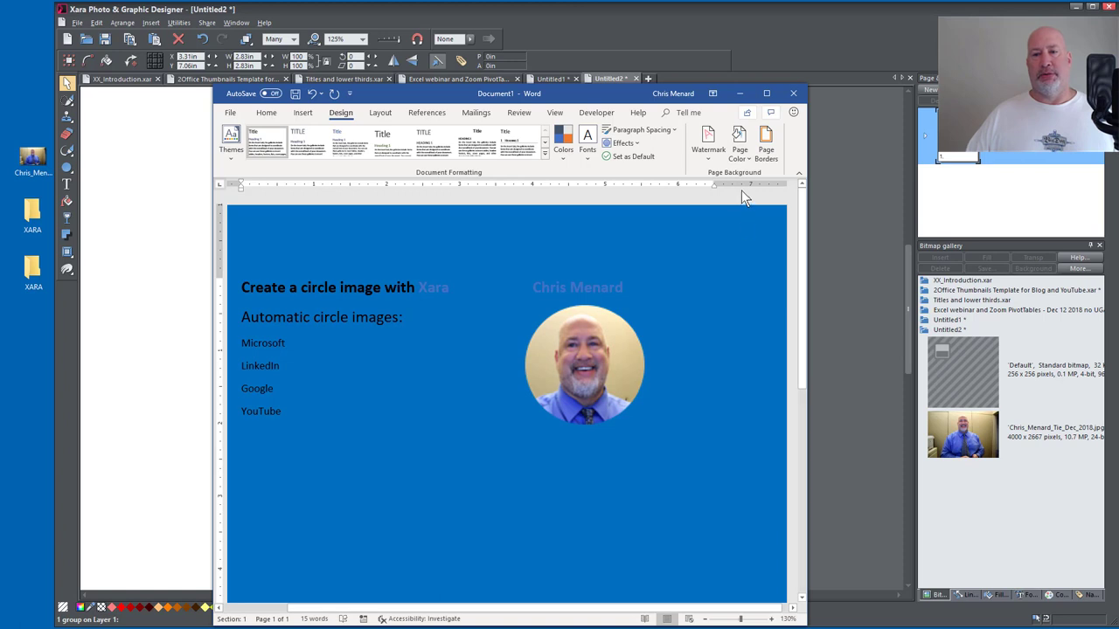
left_click(740, 160)
left_click(764, 250)
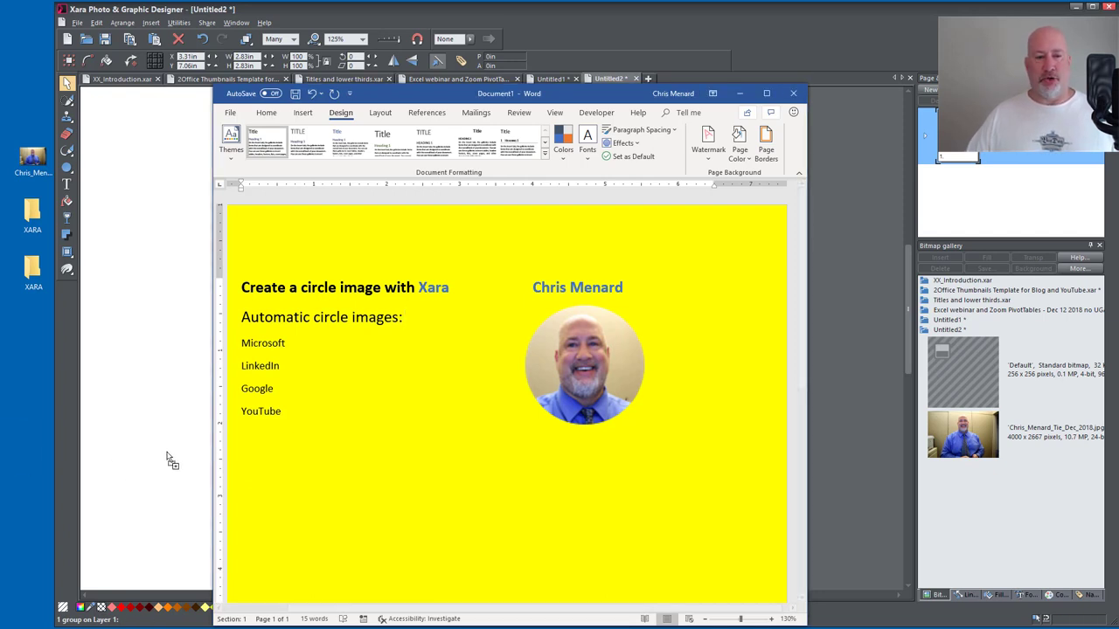
left_click(445, 513)
key("ctrl+v")
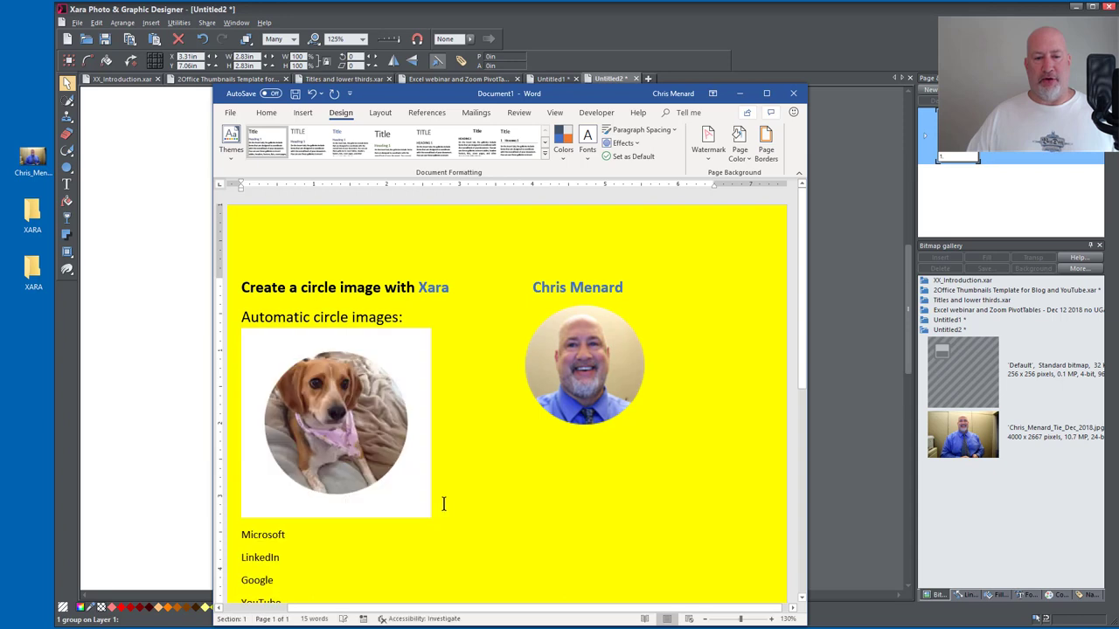
left_click(380, 389)
key("Delete")
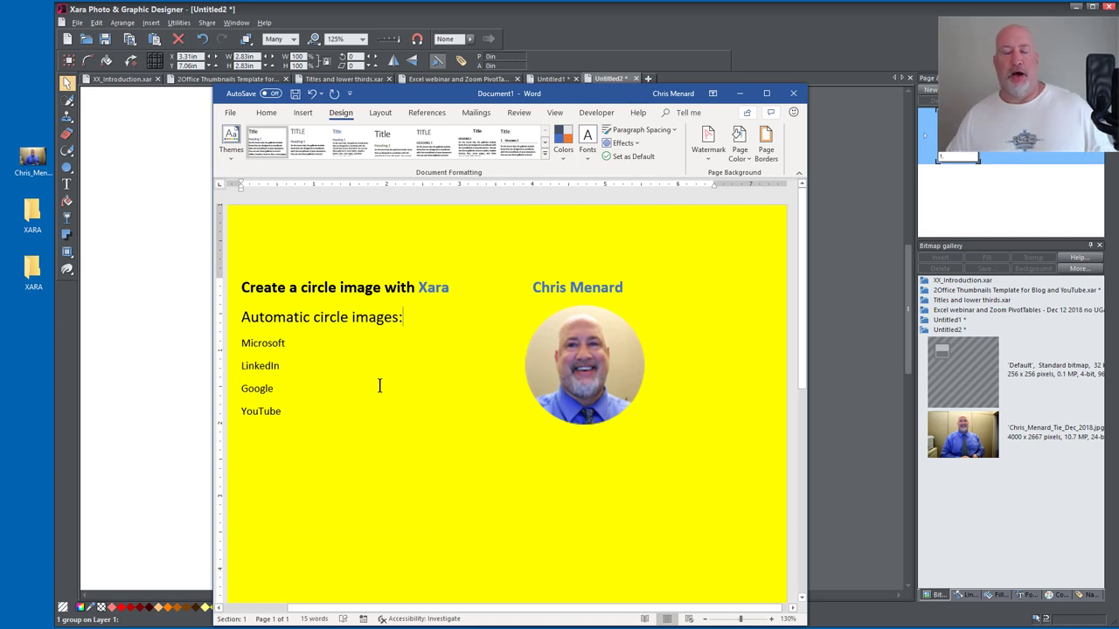